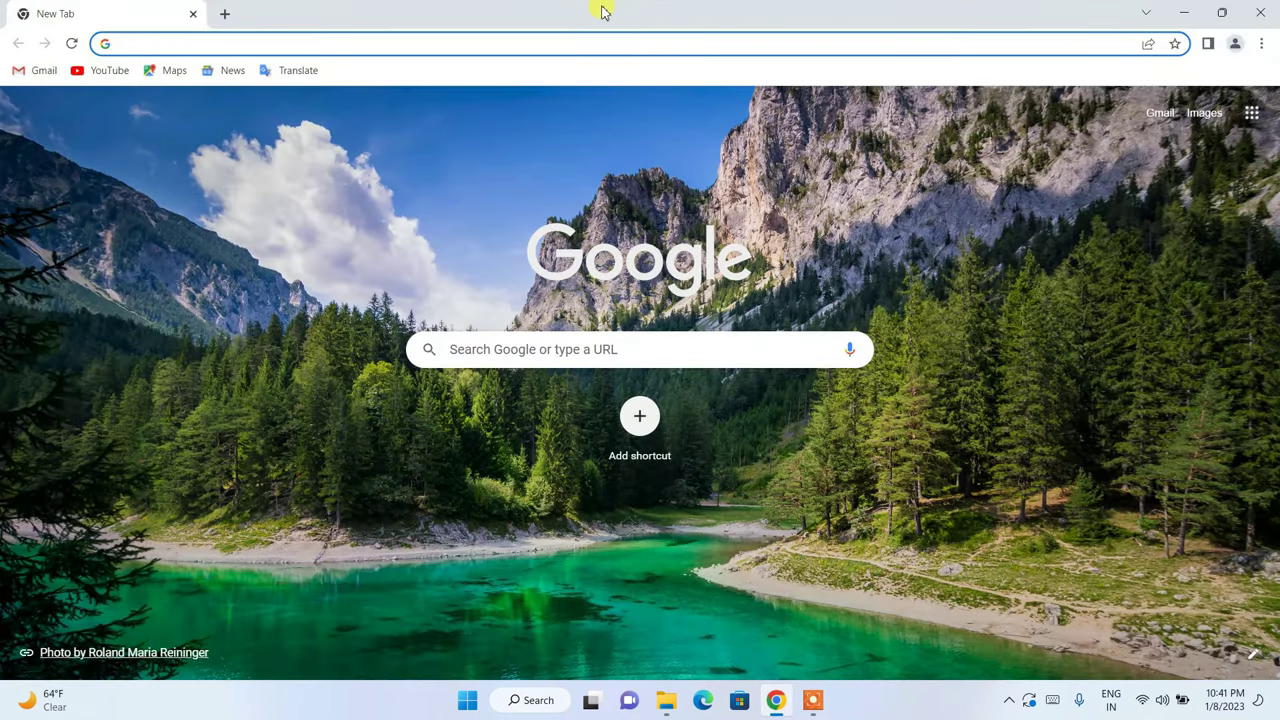
- Search Google for 'anaconda download' and open the Anaconda Distribution result page
left_click(650, 40)
type("ana")
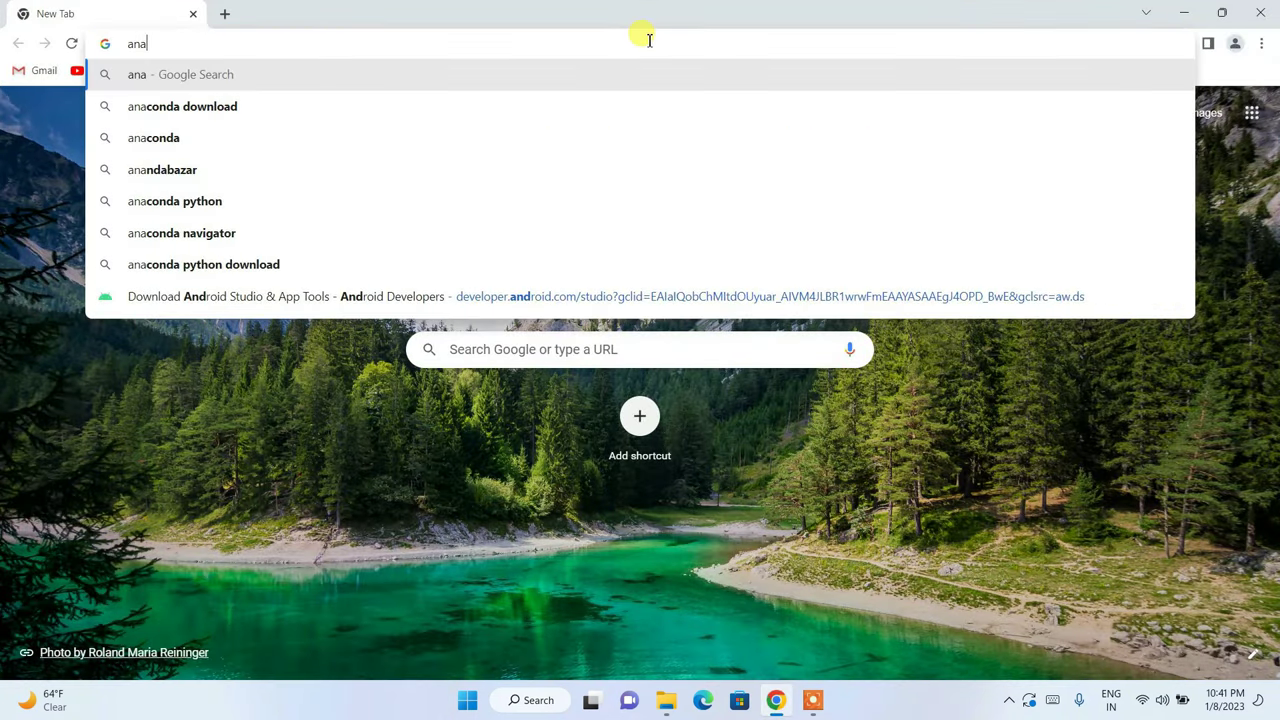
type("condo")
key("BackSpace")
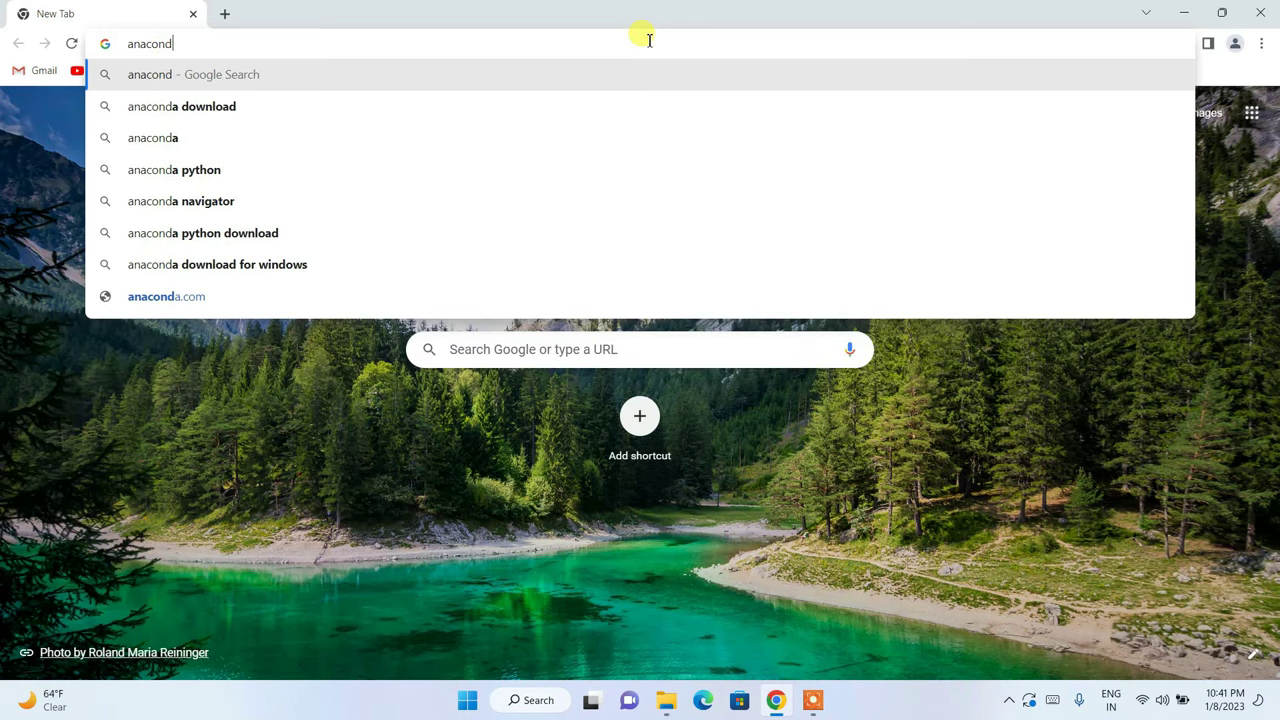
key("Down")
key("Return")
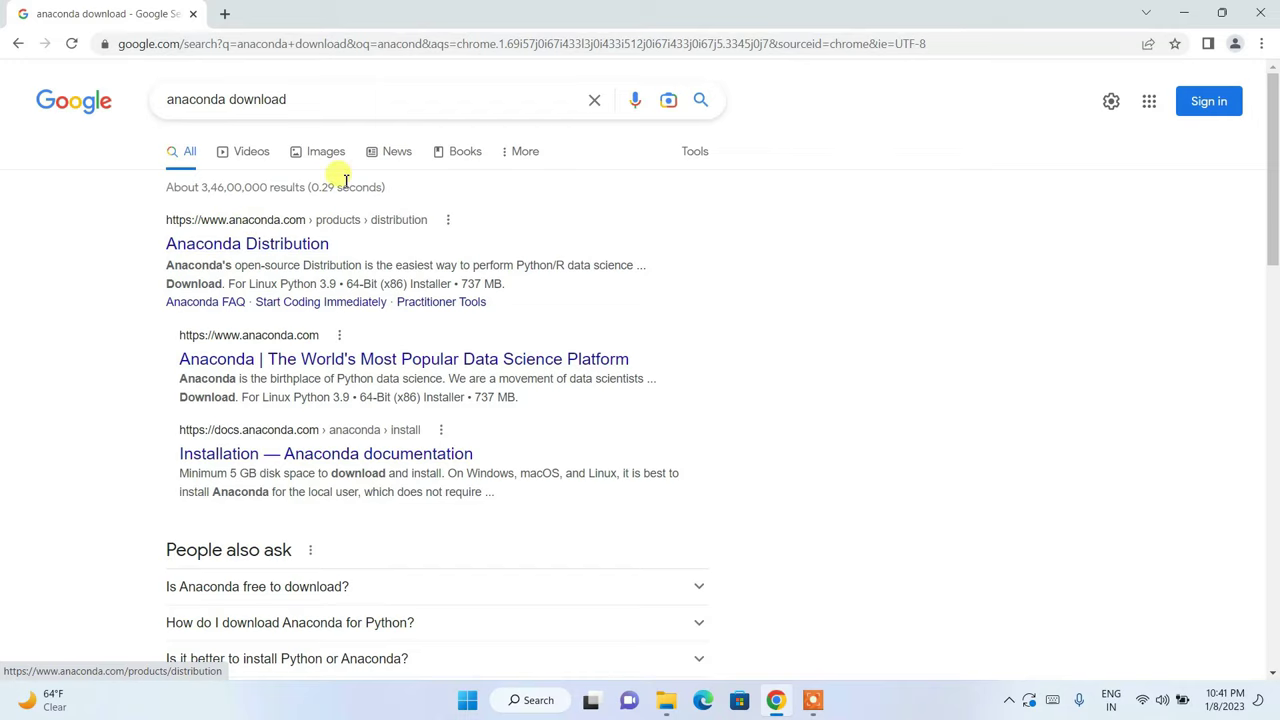
left_click(218, 250)
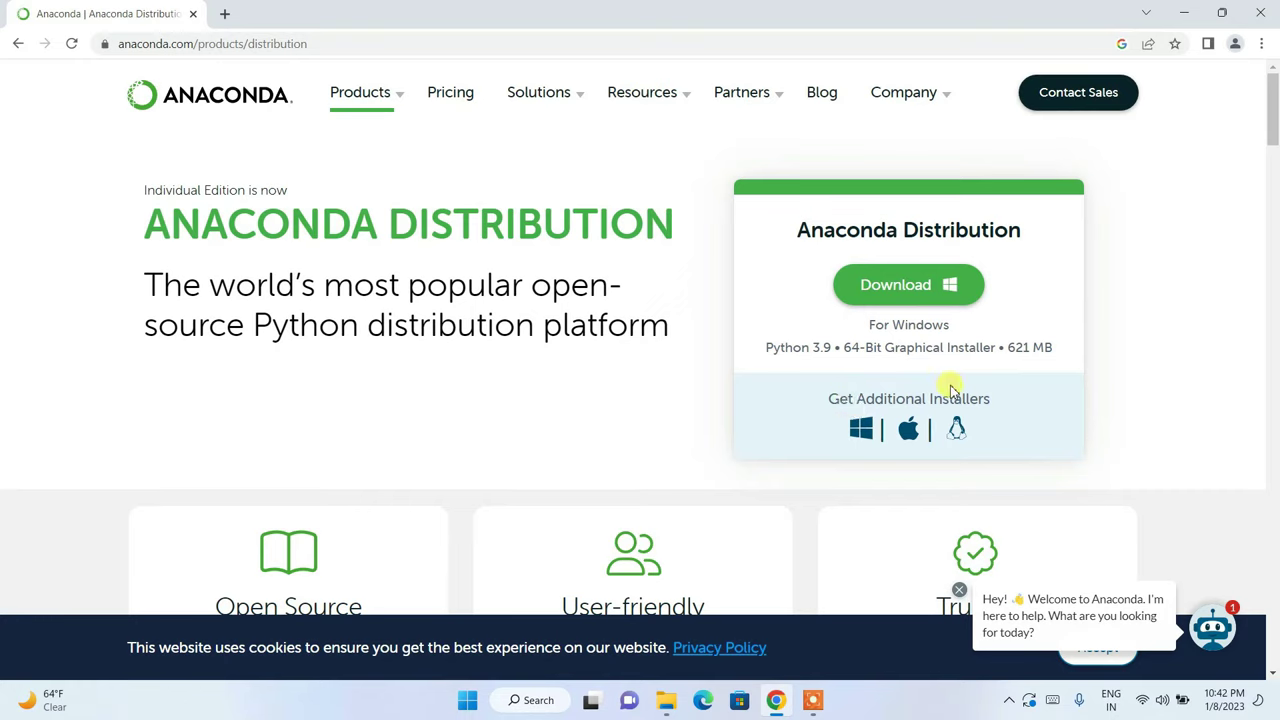
- Start the Windows installer download, cancel it, remove it from the downloads list, and minimize Chrome
left_click(899, 293)
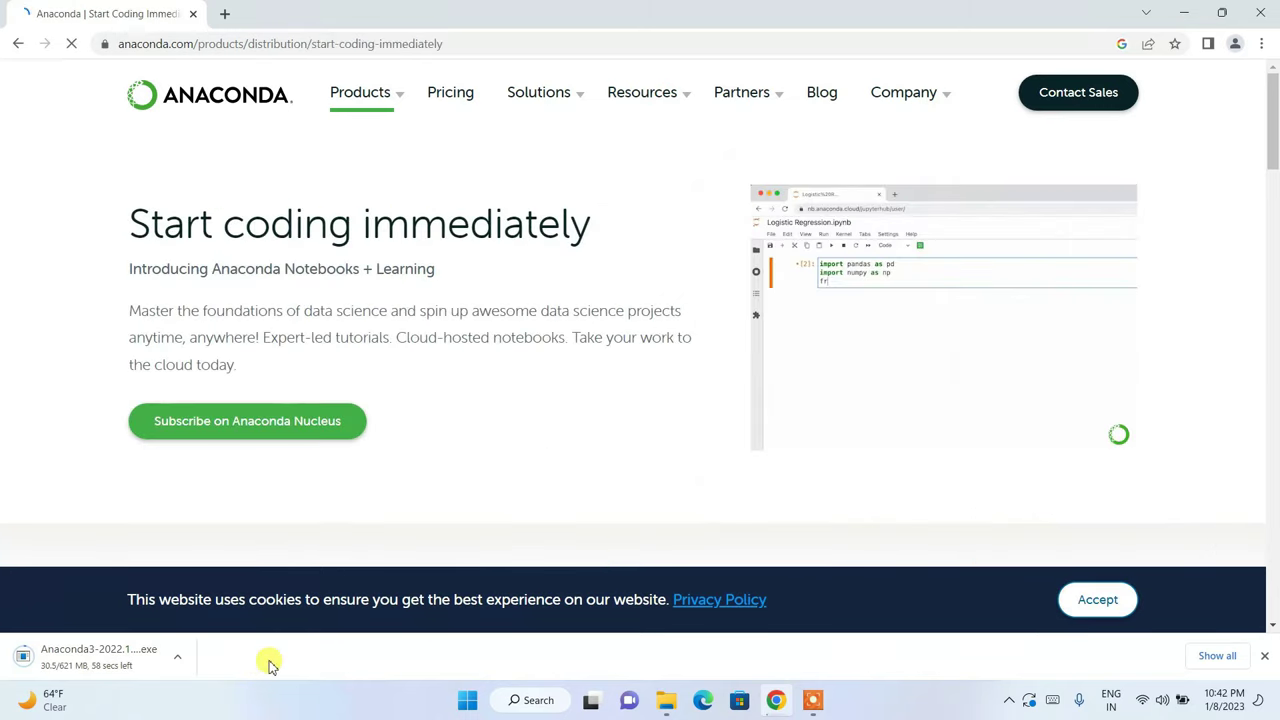
left_click(1217, 655)
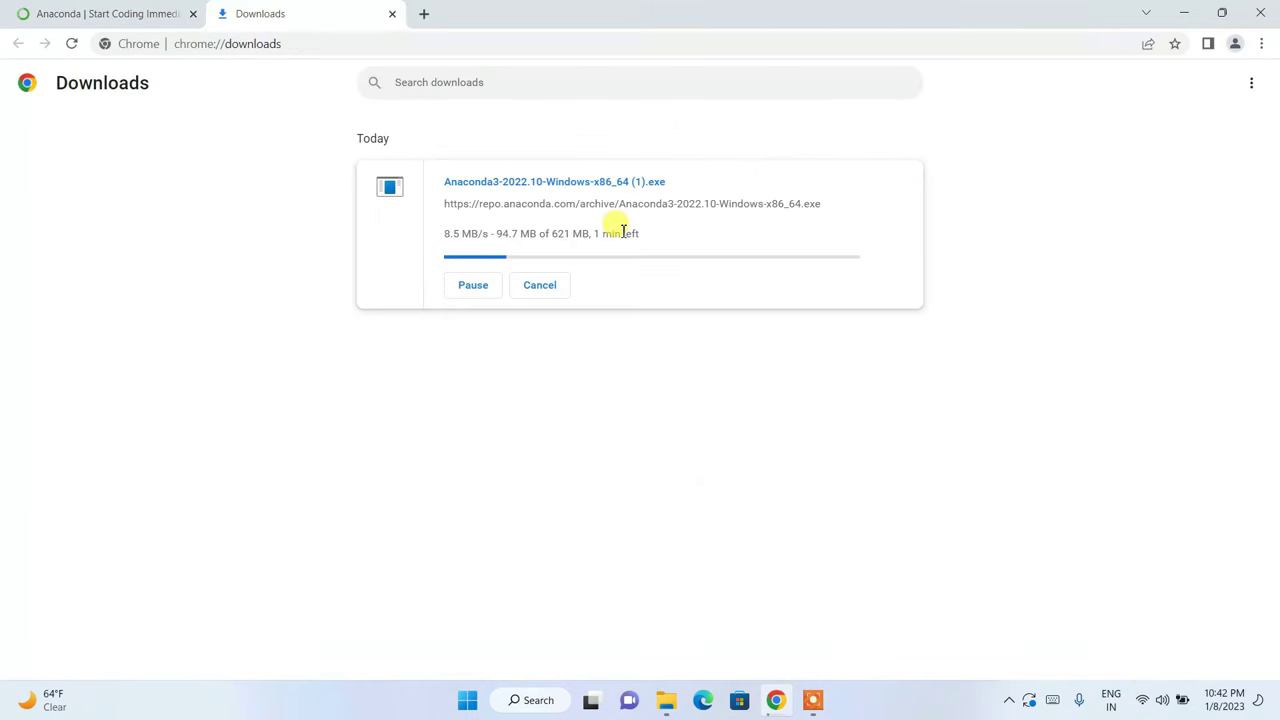
left_click(547, 289)
left_click(901, 183)
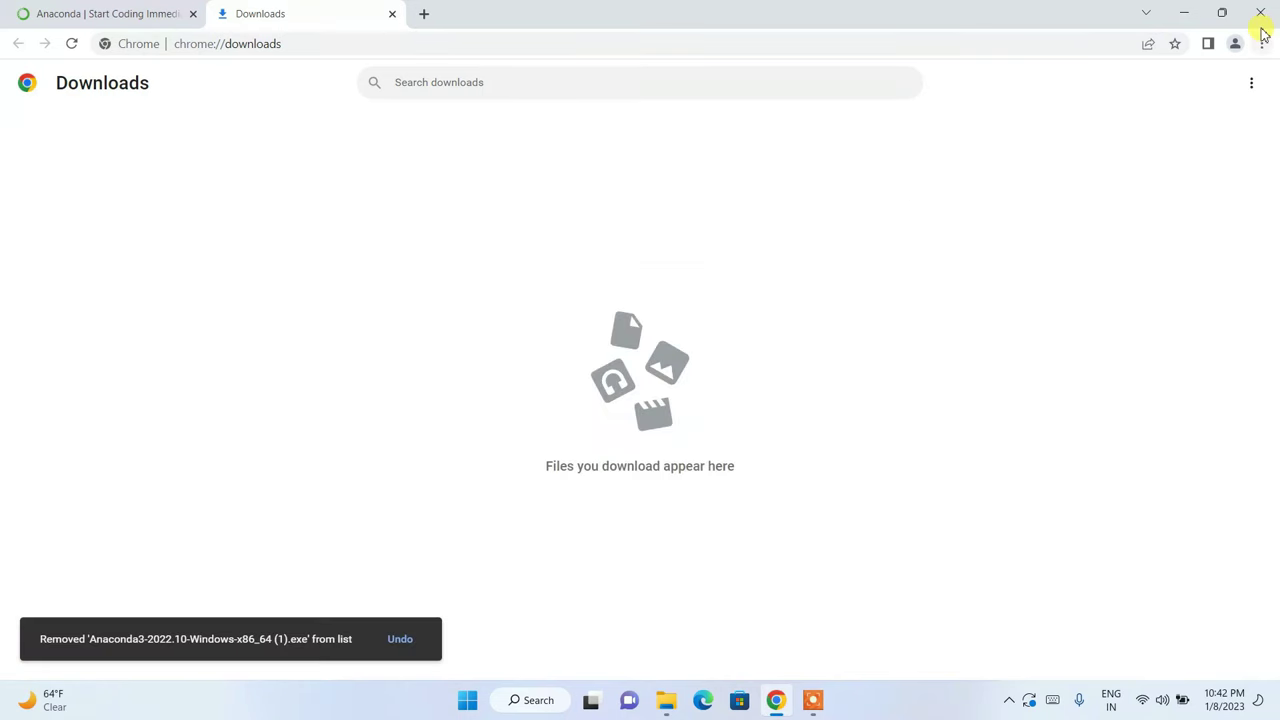
left_click(1185, 12)
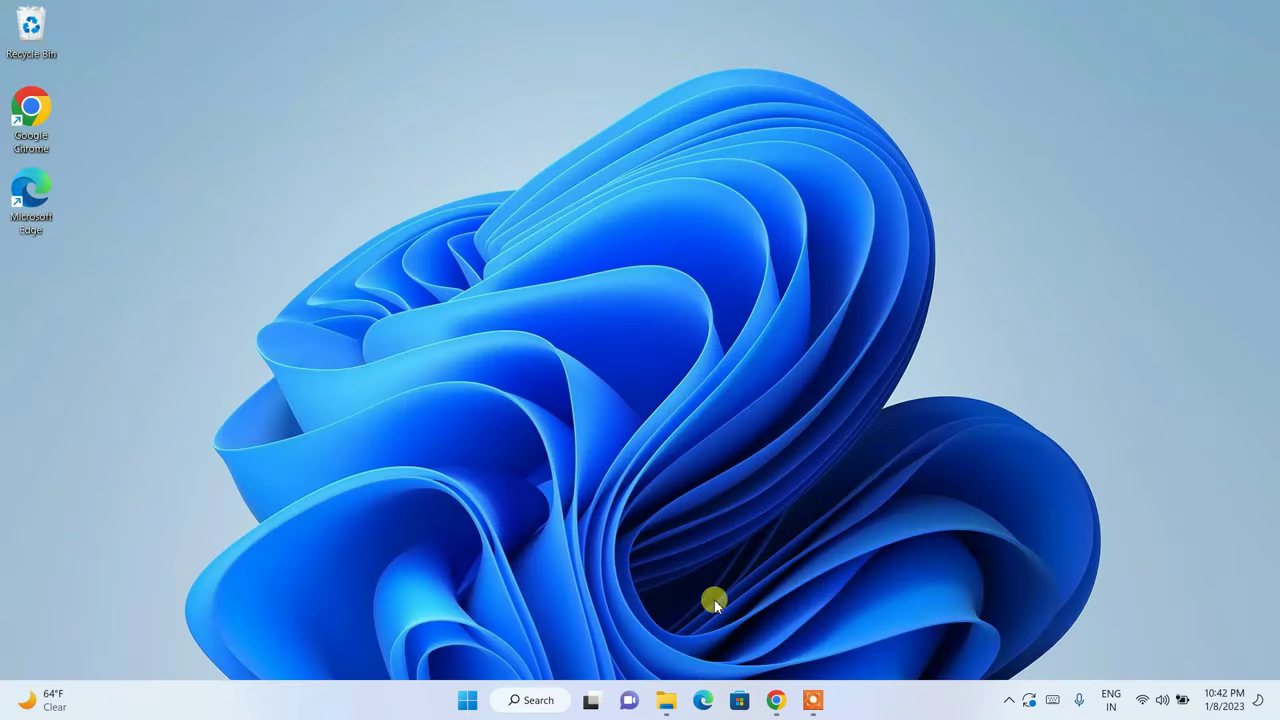
- Launch Anaconda3-2022.10-Windows-x86_64.exe from the Downloads\Software folder
left_click(675, 708)
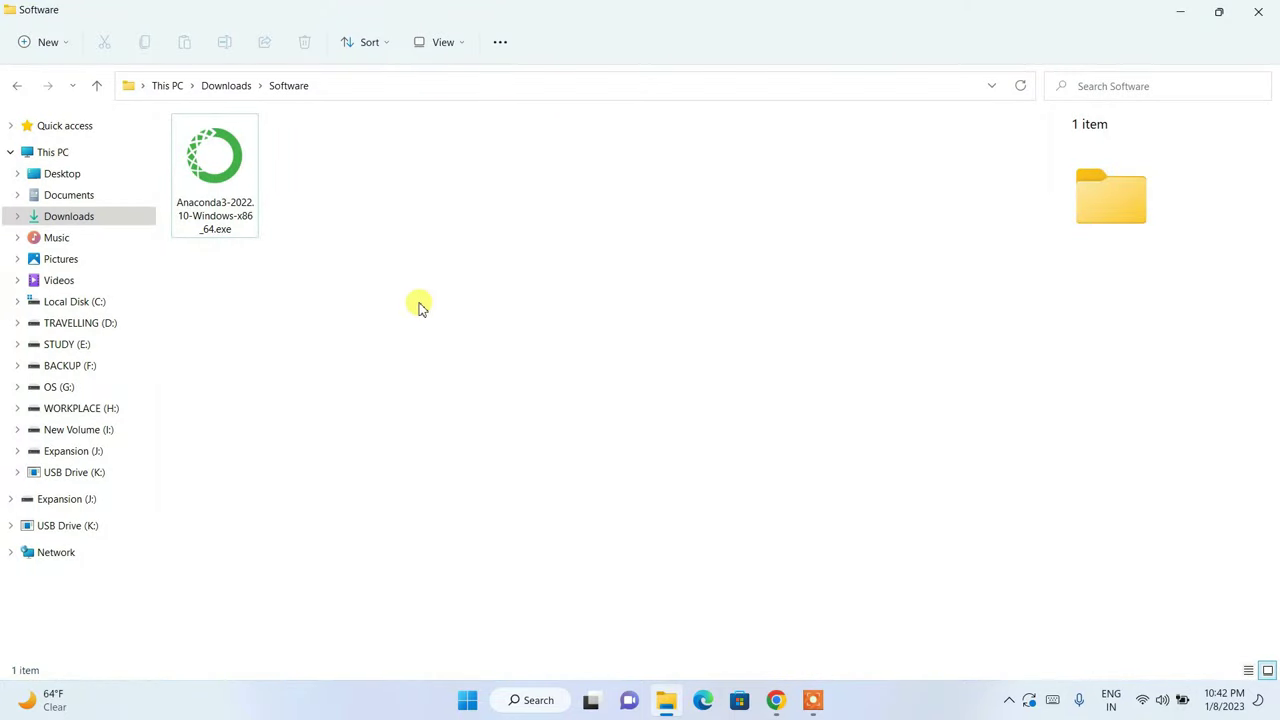
left_click(249, 178)
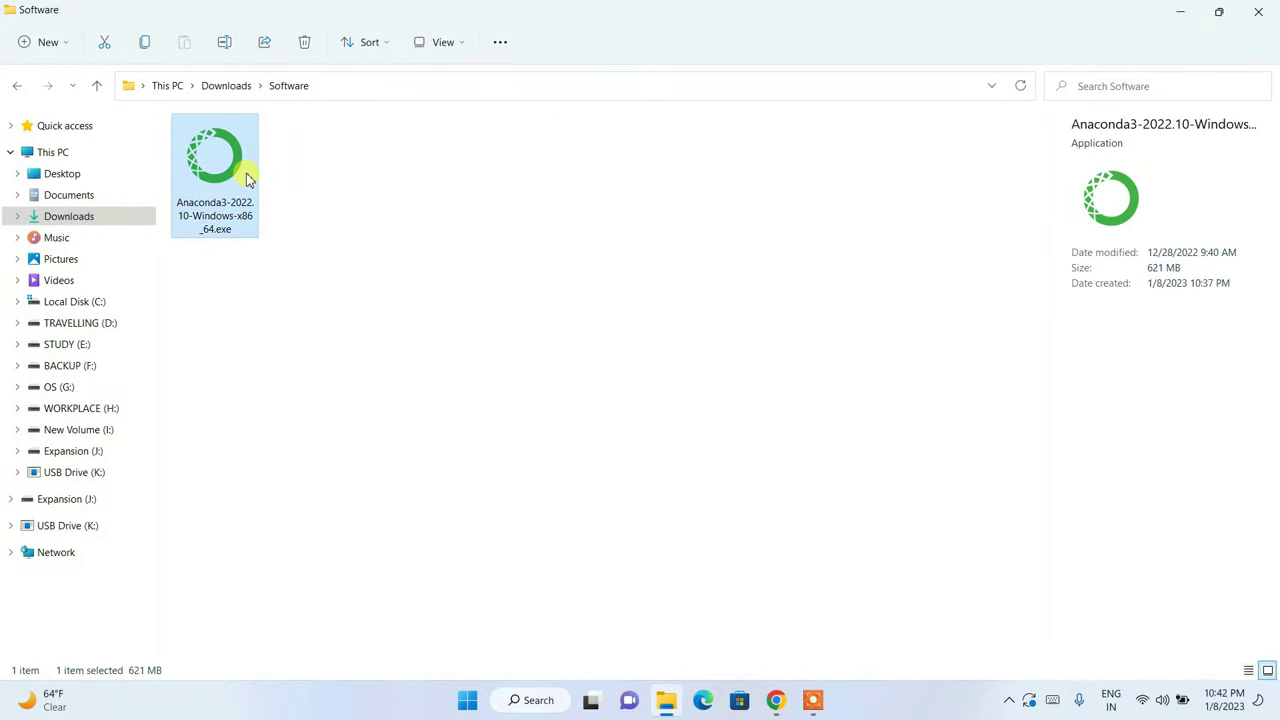
double_click(227, 170)
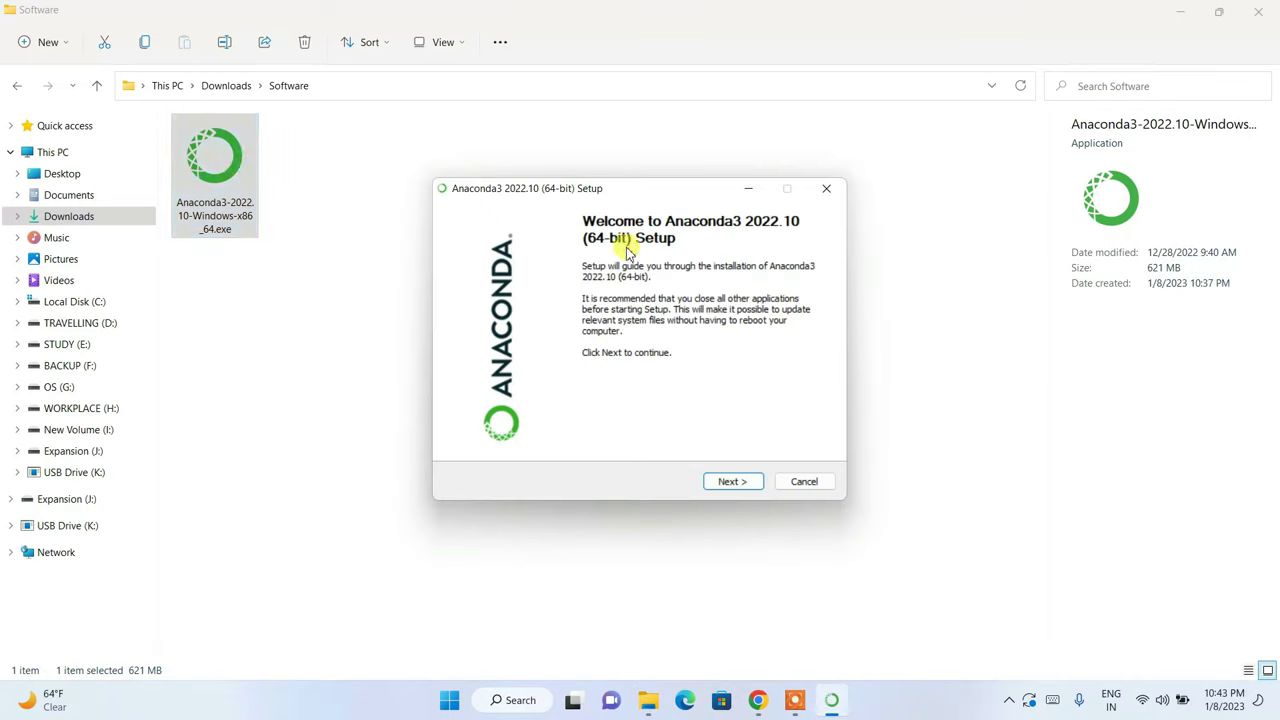
- Accept the license and keep the Just Me install type and default destination folder
left_click(730, 482)
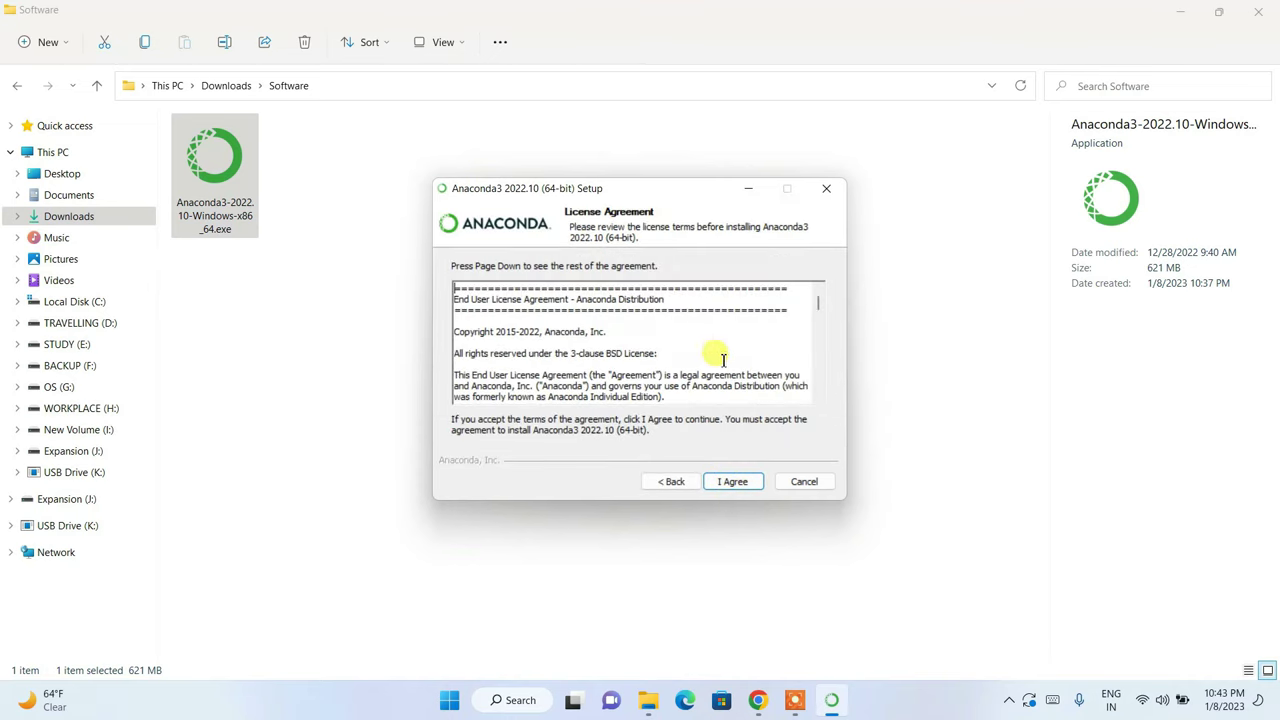
scroll(725, 366, "down", 2)
scroll(725, 366, "down", 1)
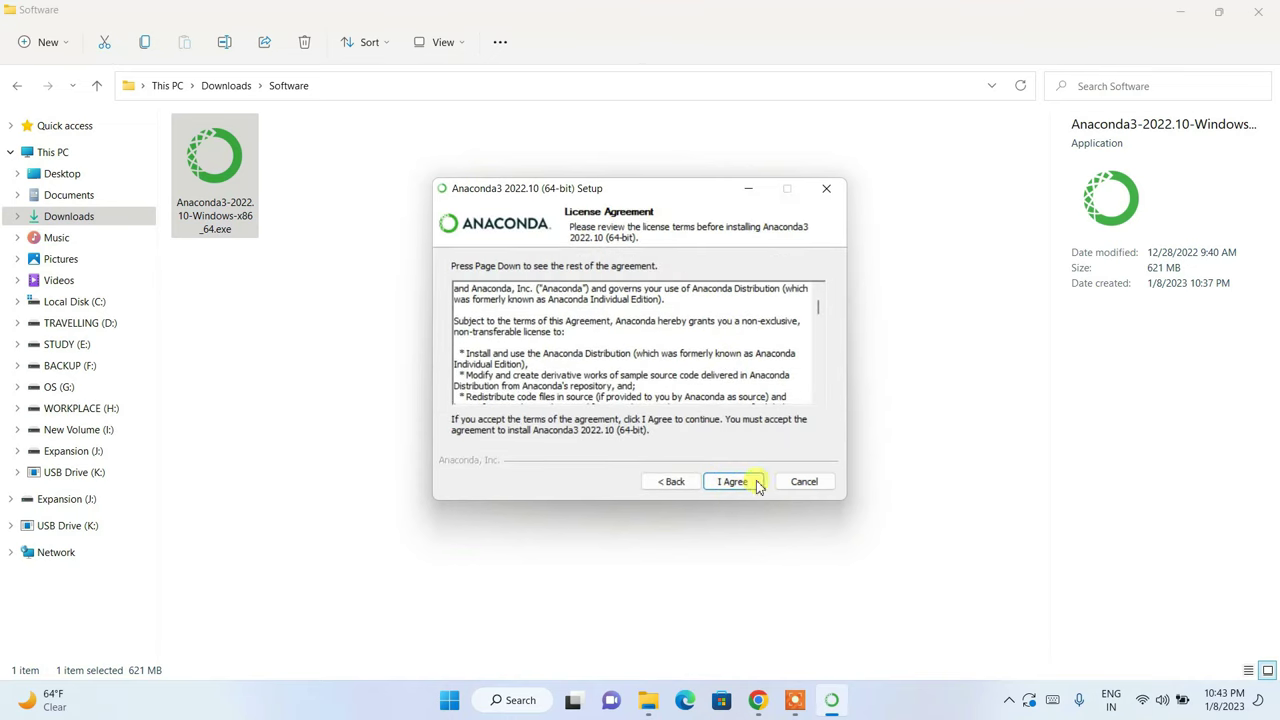
left_click(735, 483)
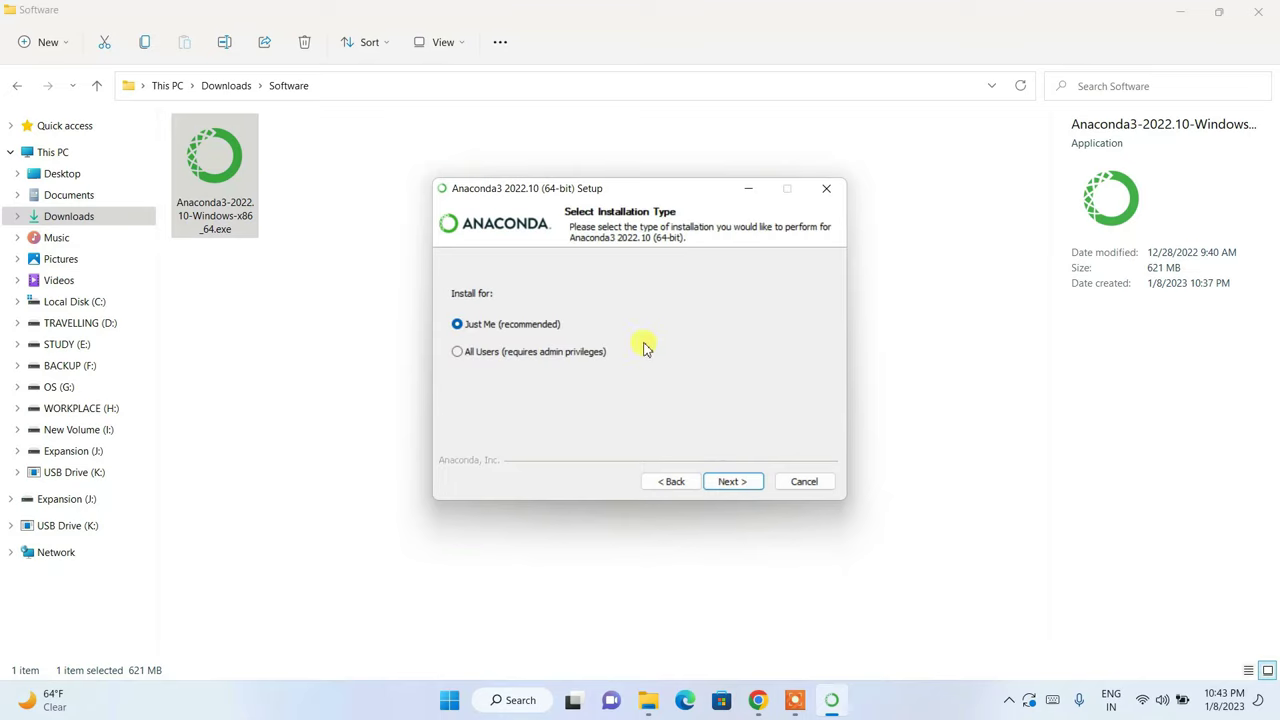
left_click(733, 482)
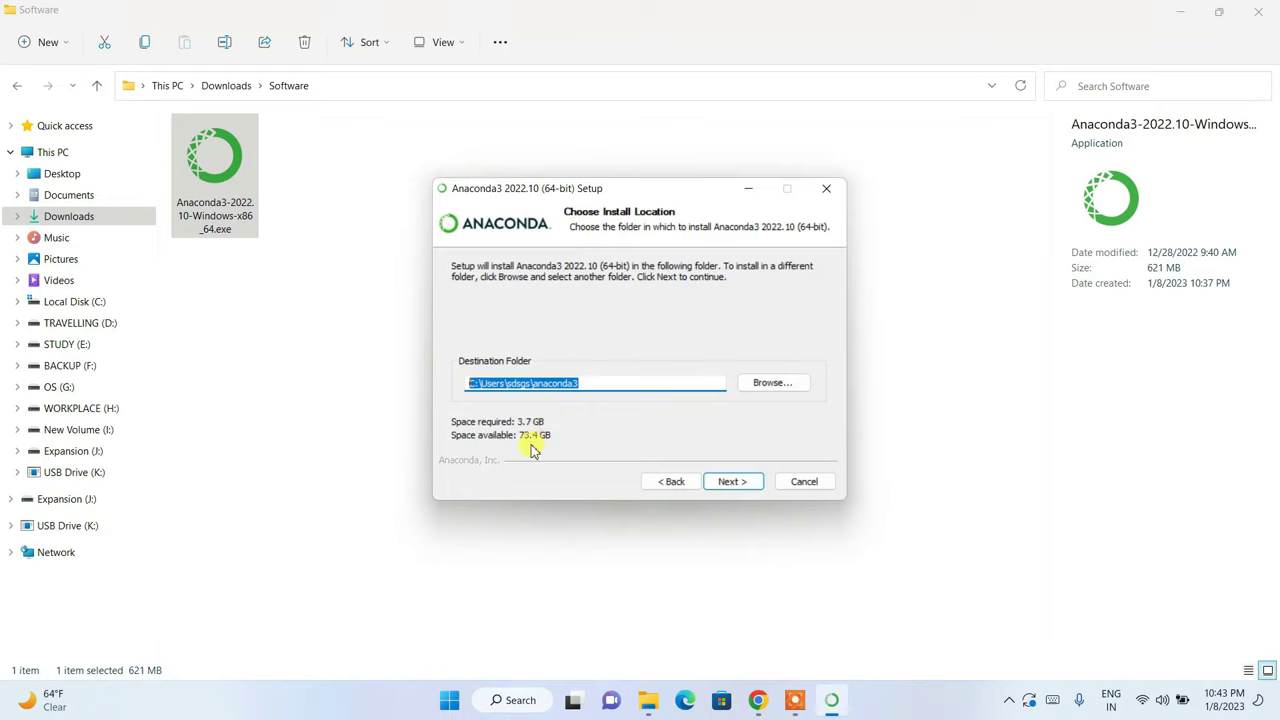
left_click(731, 482)
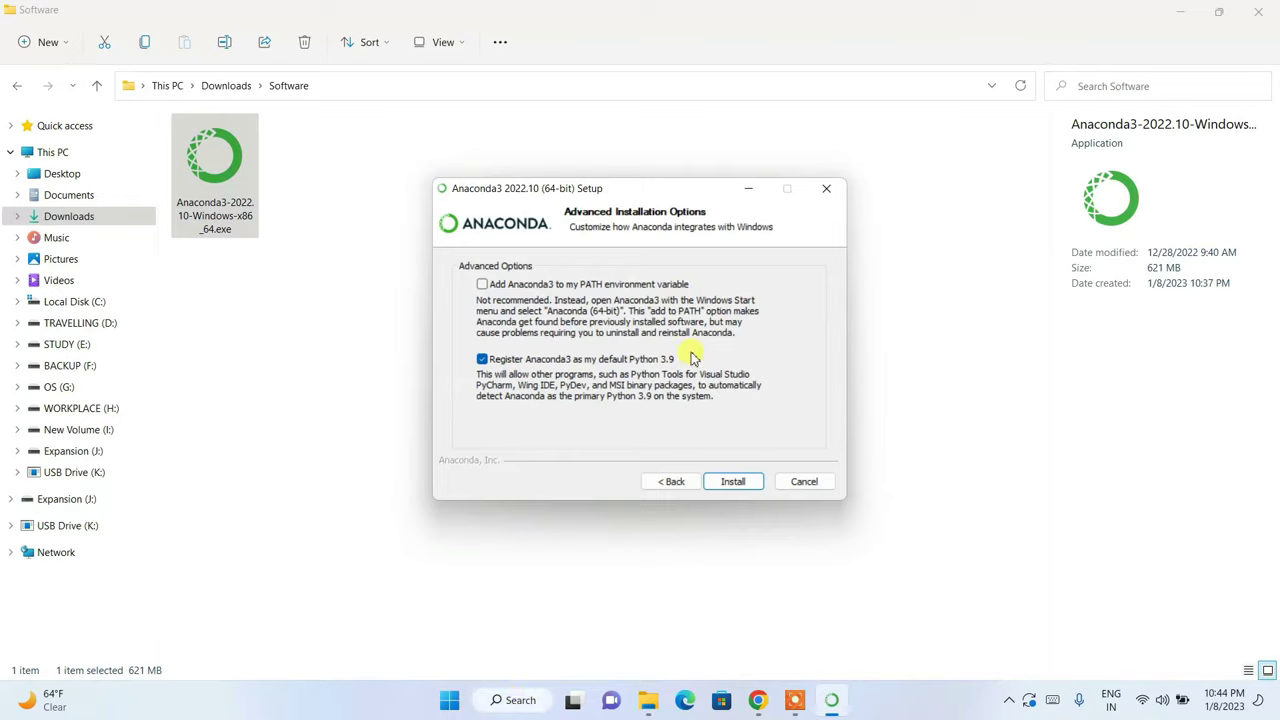
left_click(733, 481)
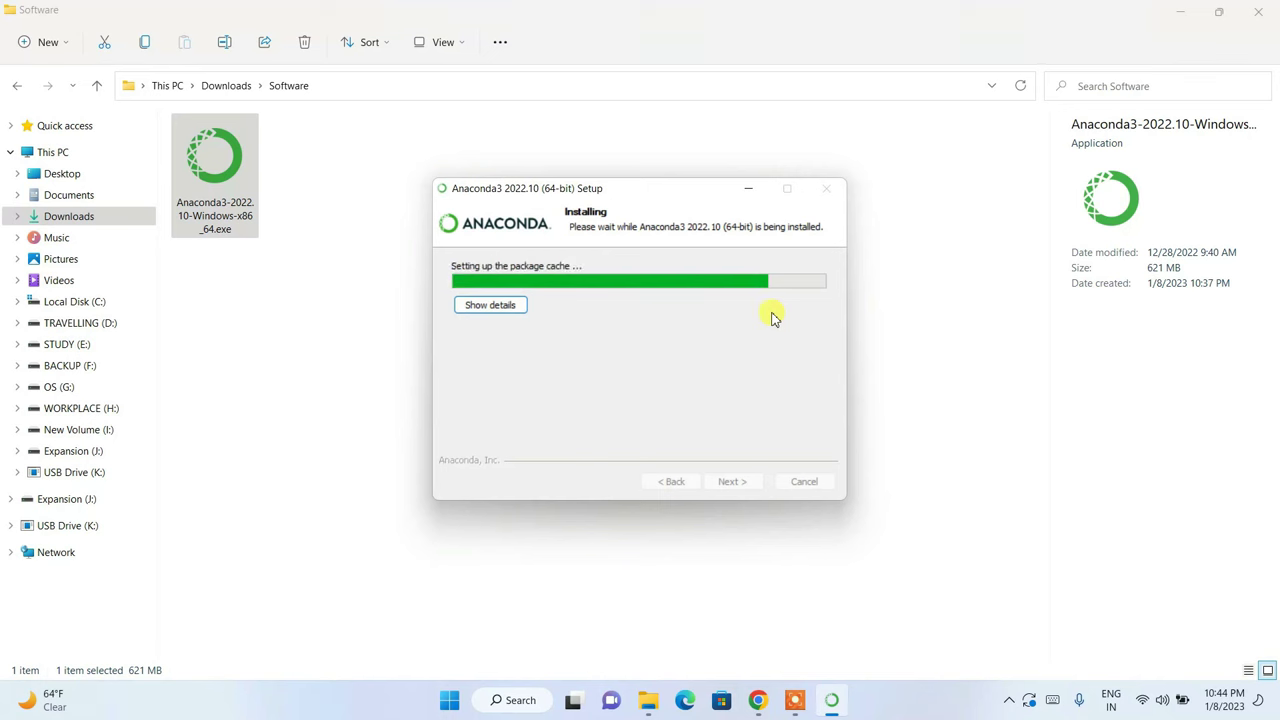
- Minimize File Explorer while the Anaconda installation runs
left_click(1190, 10)
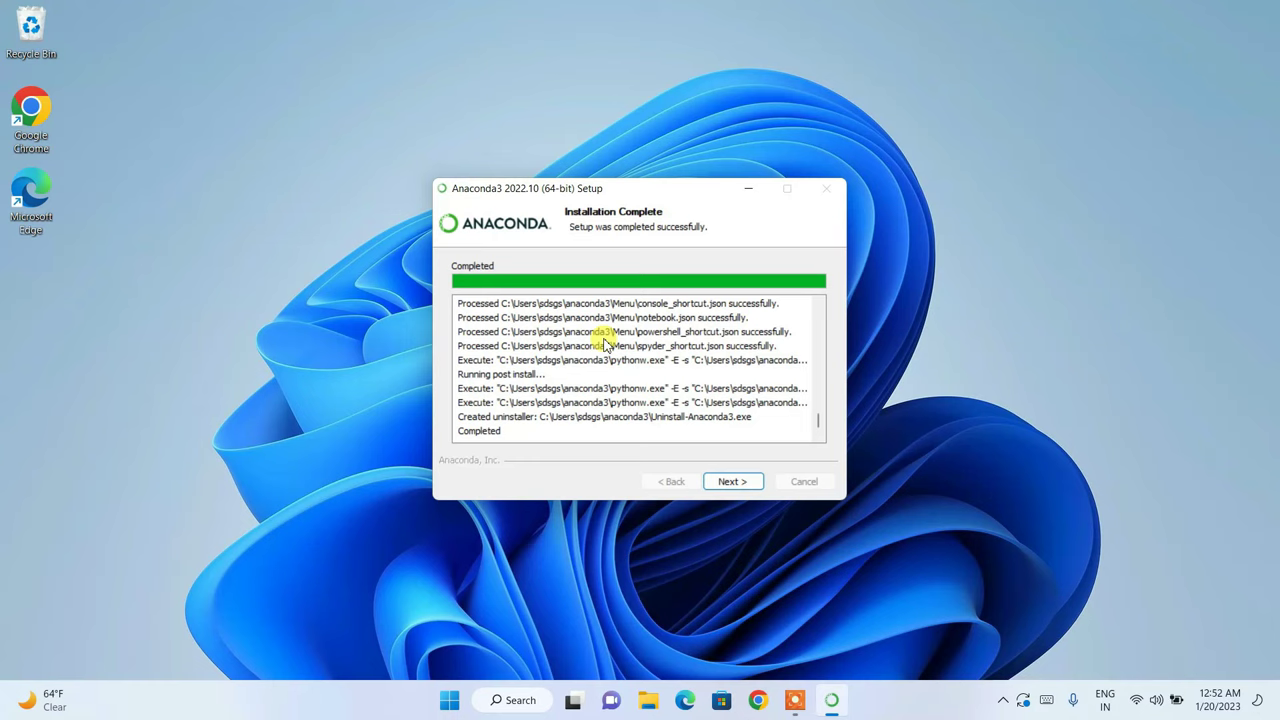
scroll(610, 342, "up", 2)
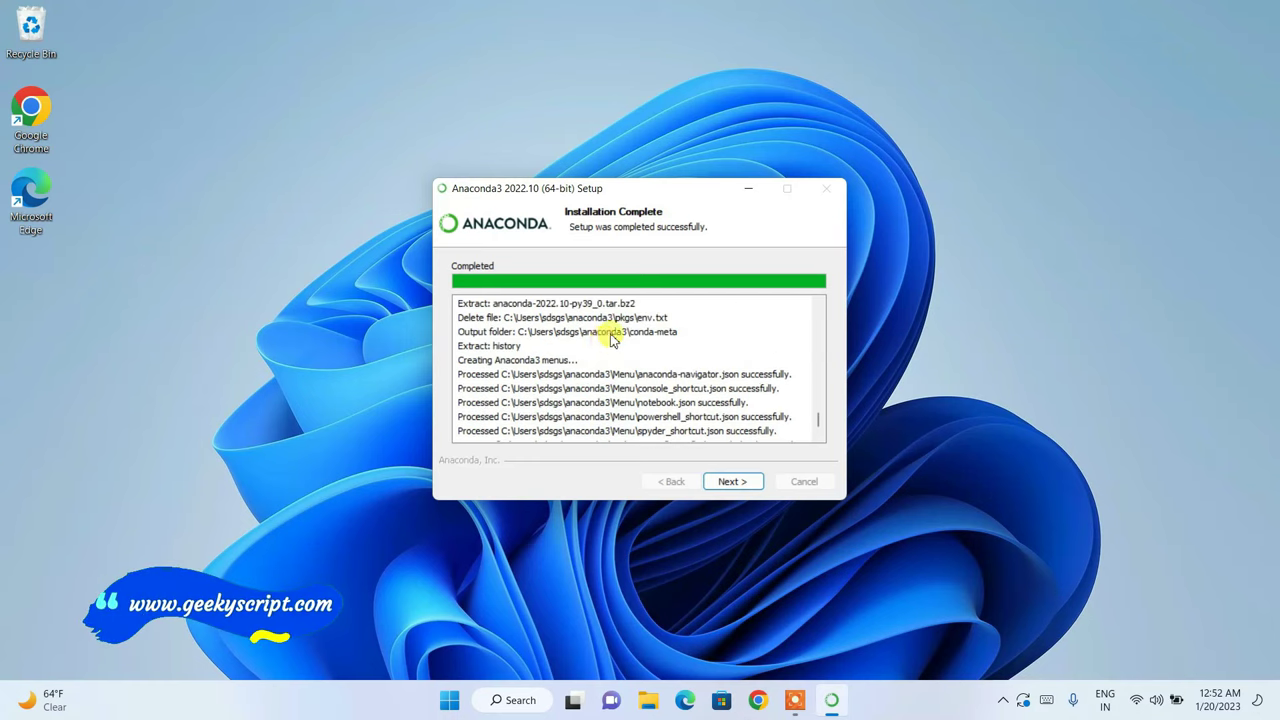
scroll(605, 340, "up", 1)
left_click(585, 347)
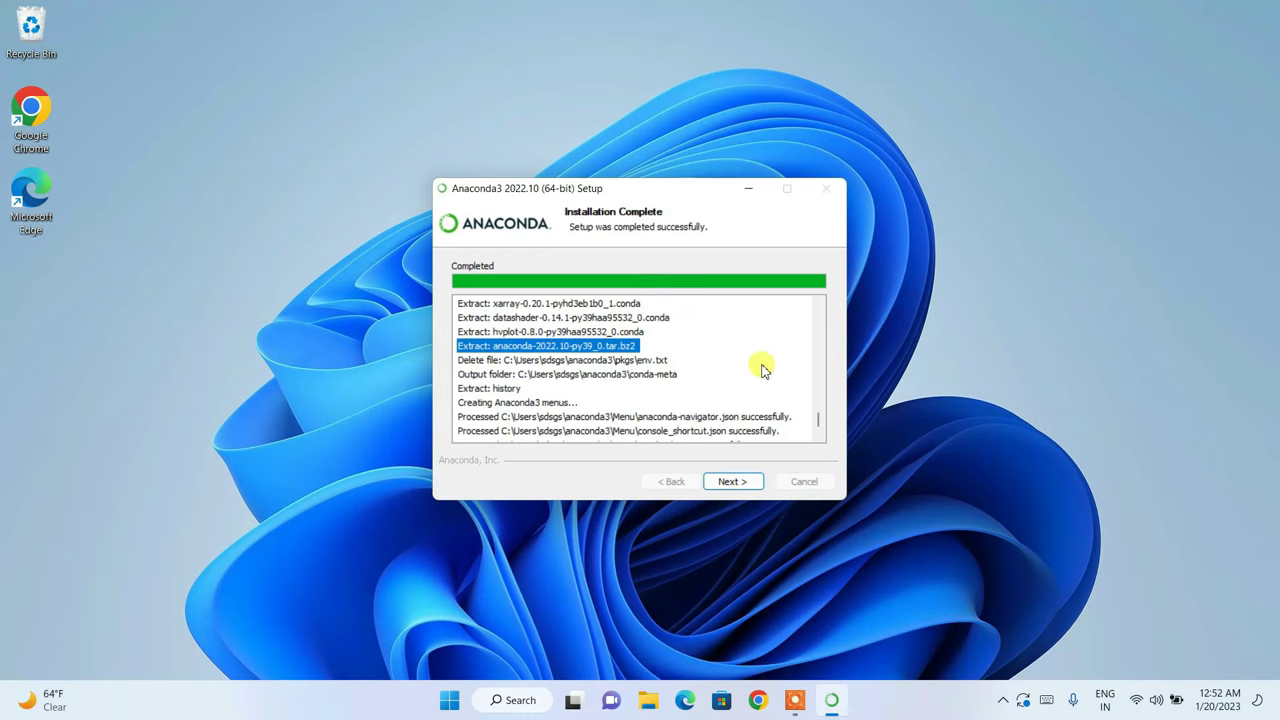
- Finish the wizard past the DataSpell page with only Getting Started with Anaconda ticked
left_click(732, 482)
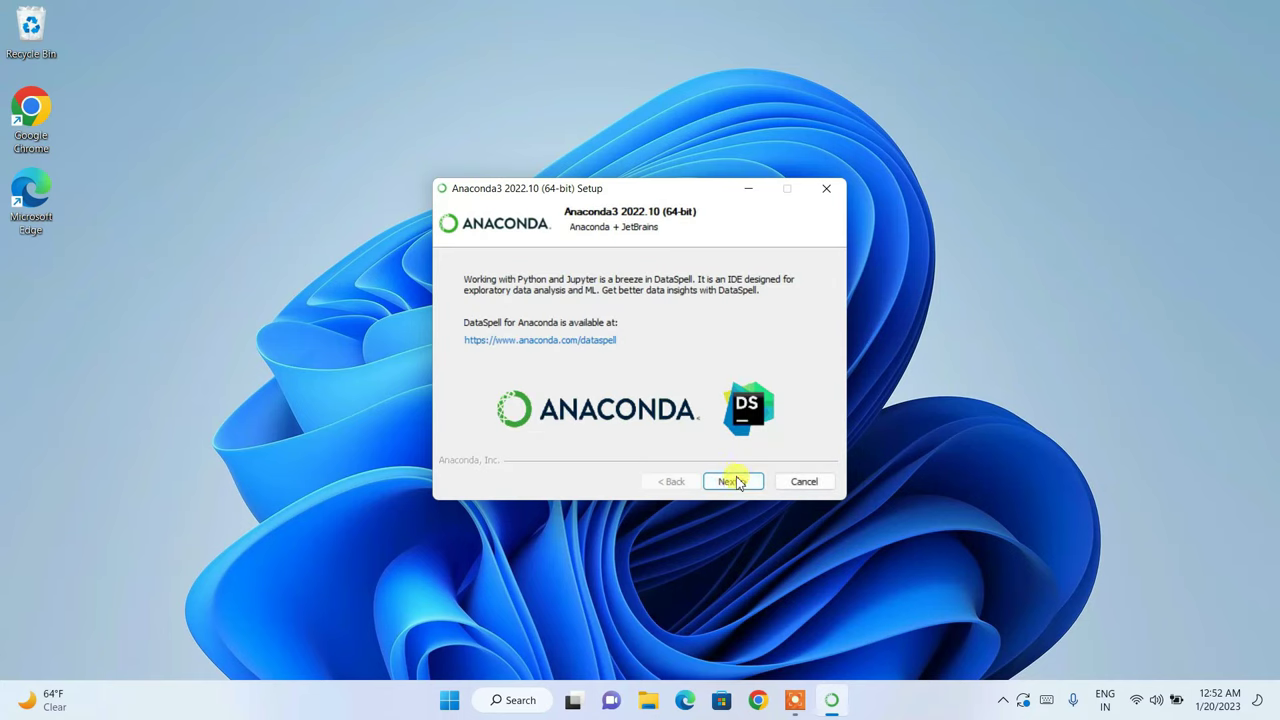
left_click(732, 482)
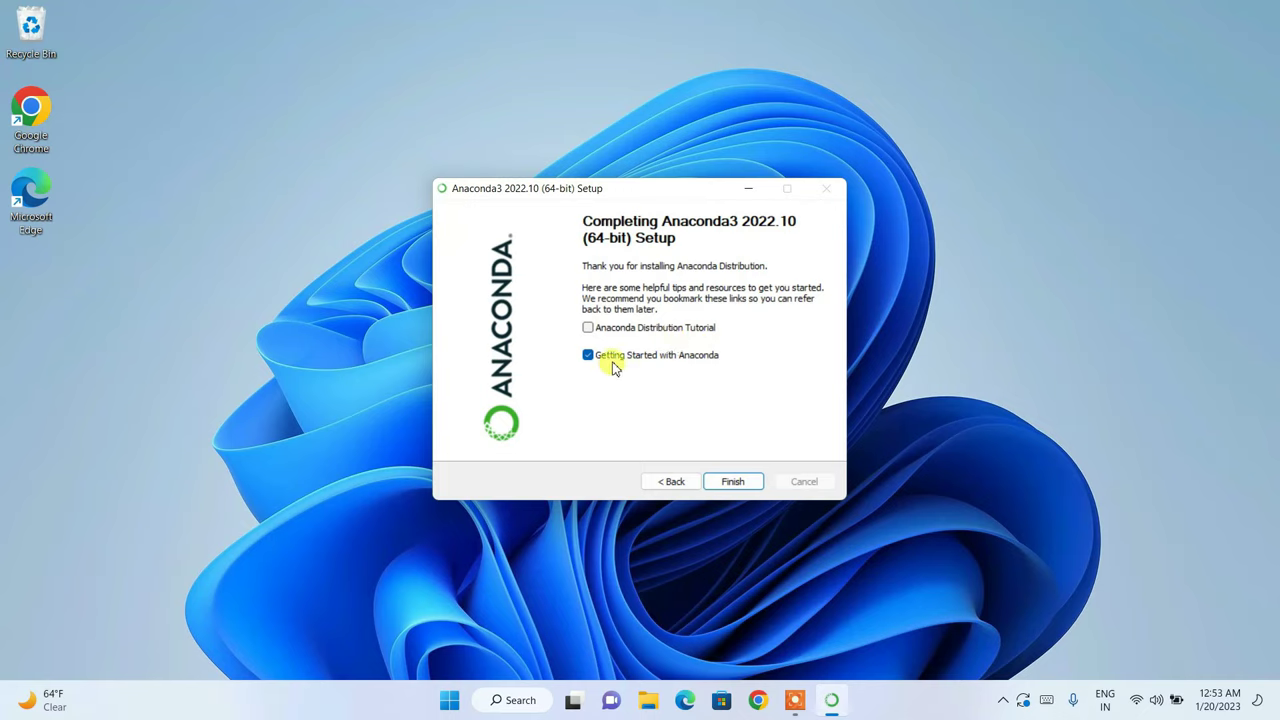
left_click(735, 482)
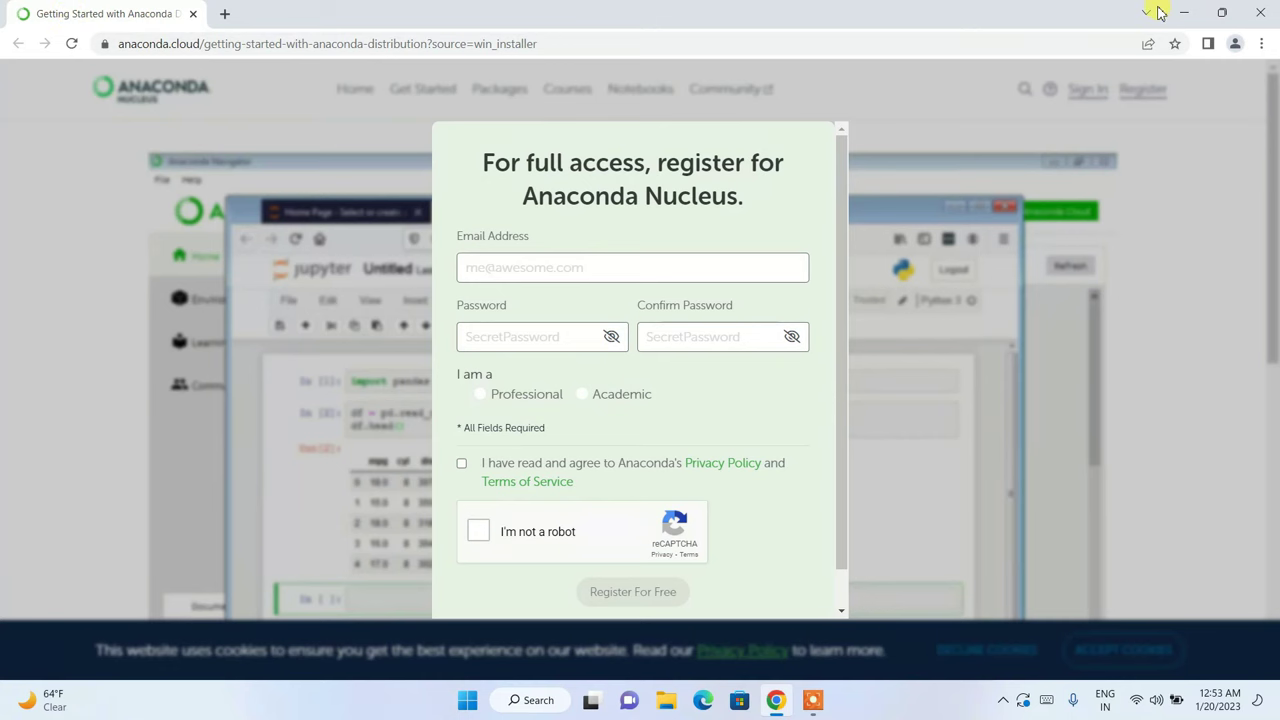
- Close the Chrome window showing the Anaconda Nucleus registration page
left_click(1260, 13)
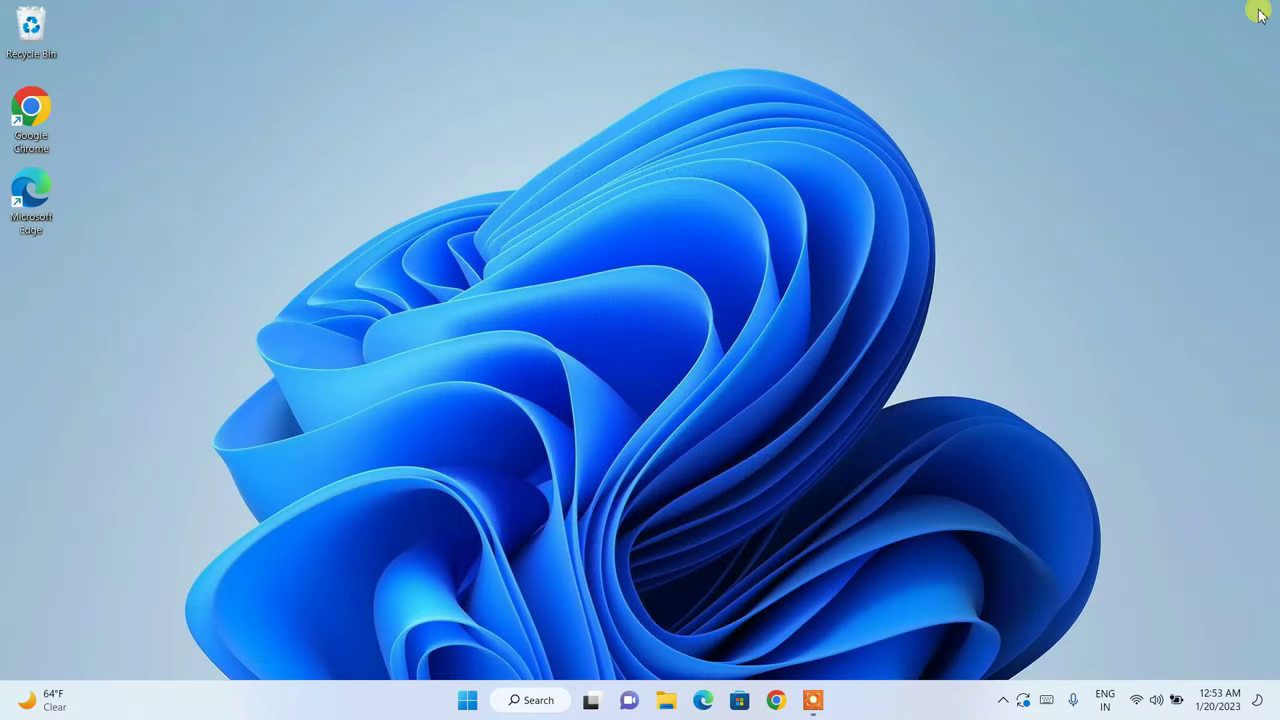
- Find 'anaconda' in Windows Search and launch Anaconda Navigator (anaconda3)
left_click(536, 702)
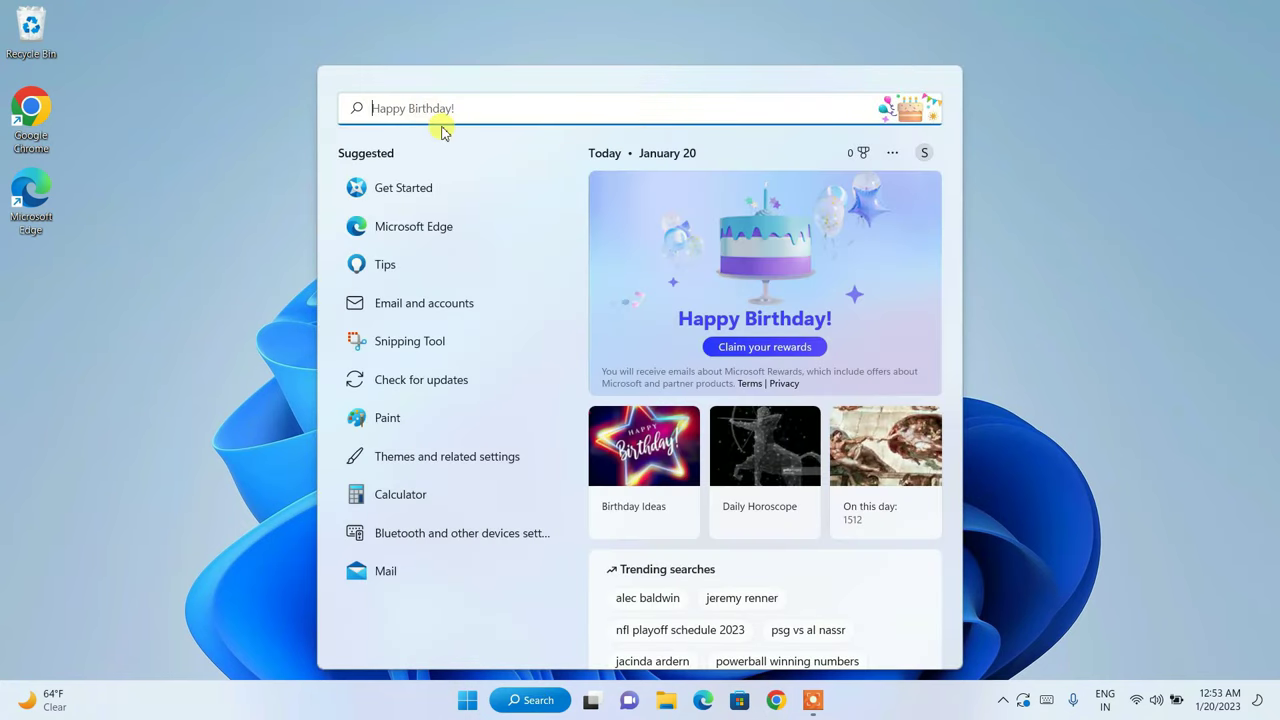
type("ana")
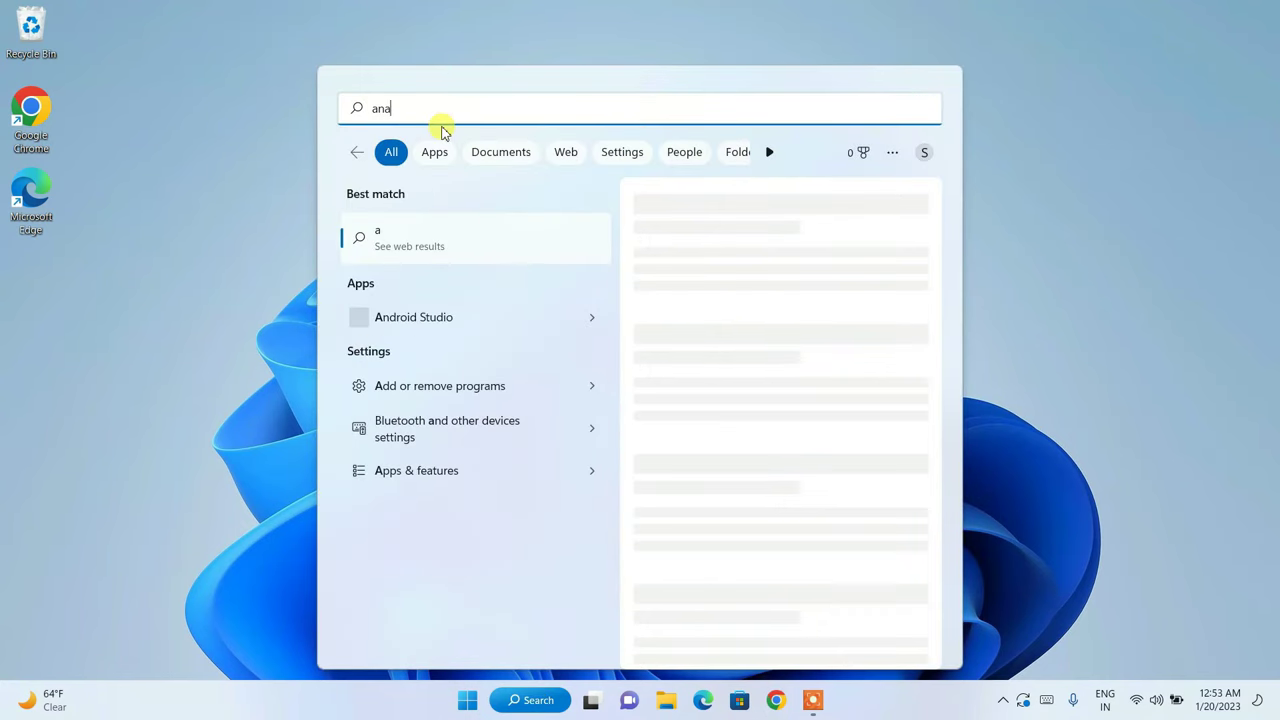
type("conda")
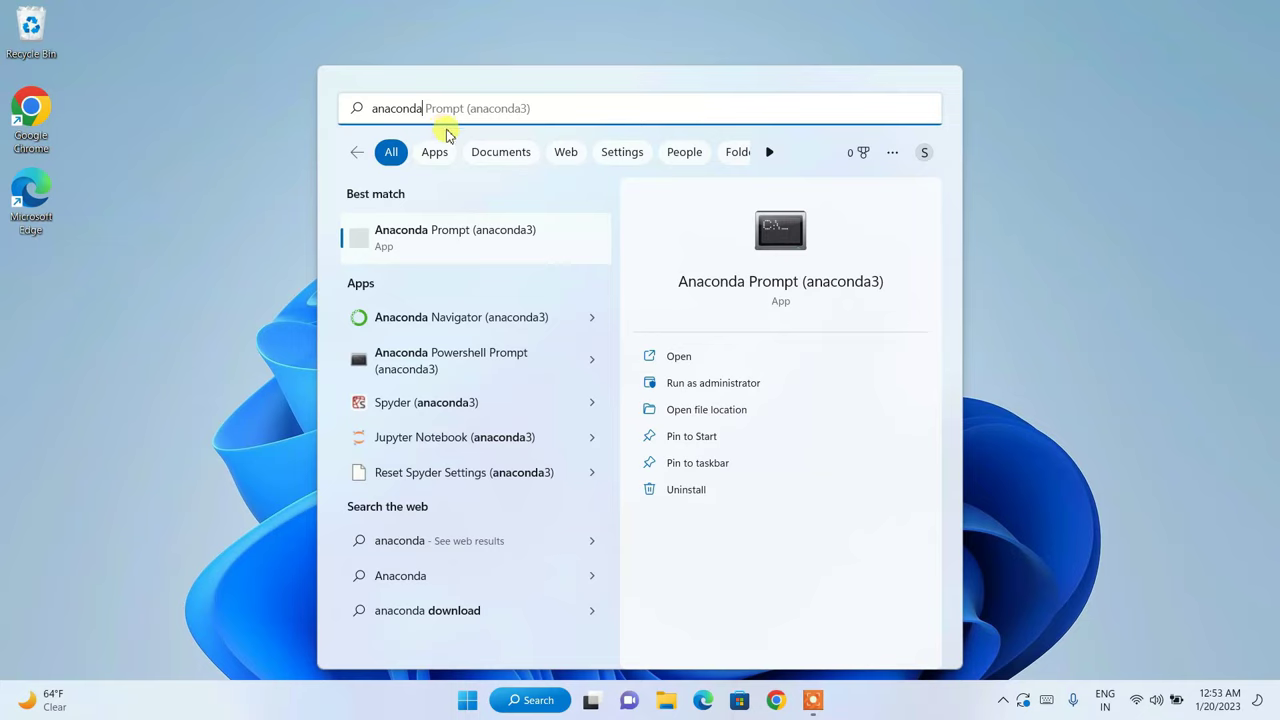
left_click(497, 323)
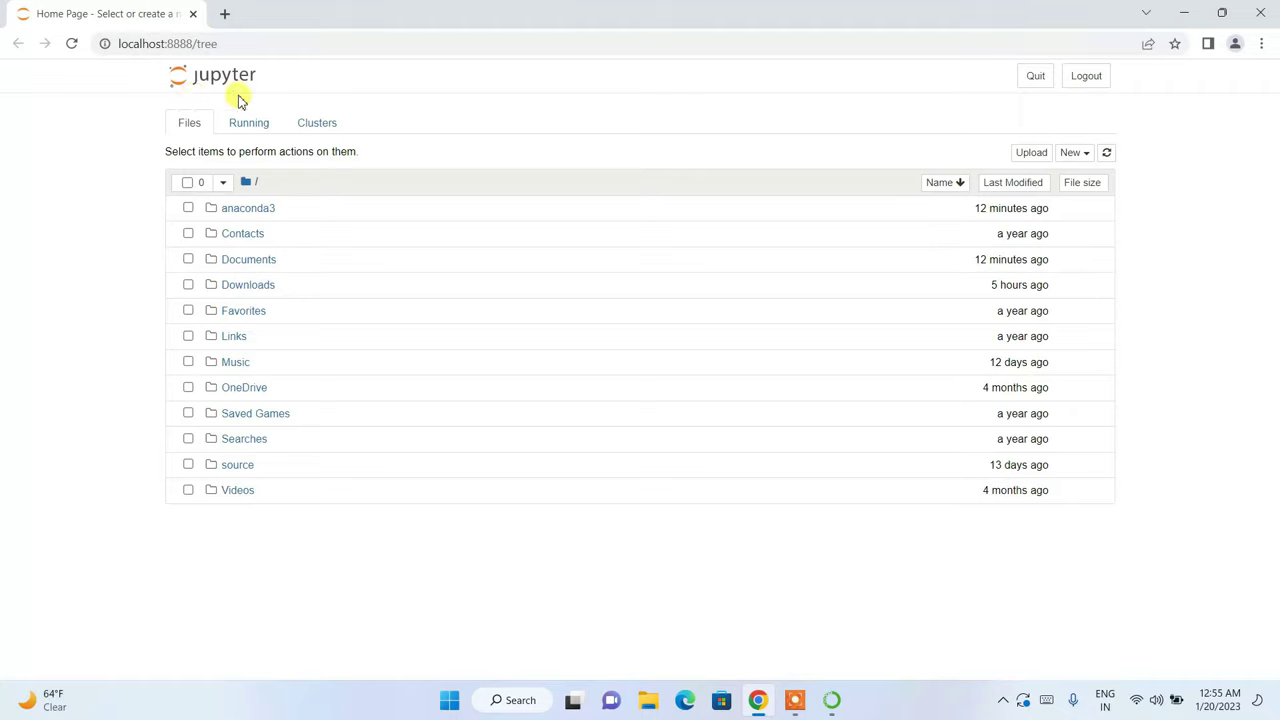
- Create a new Python 3 (ipykernel) notebook from the New menu
left_click(1084, 152)
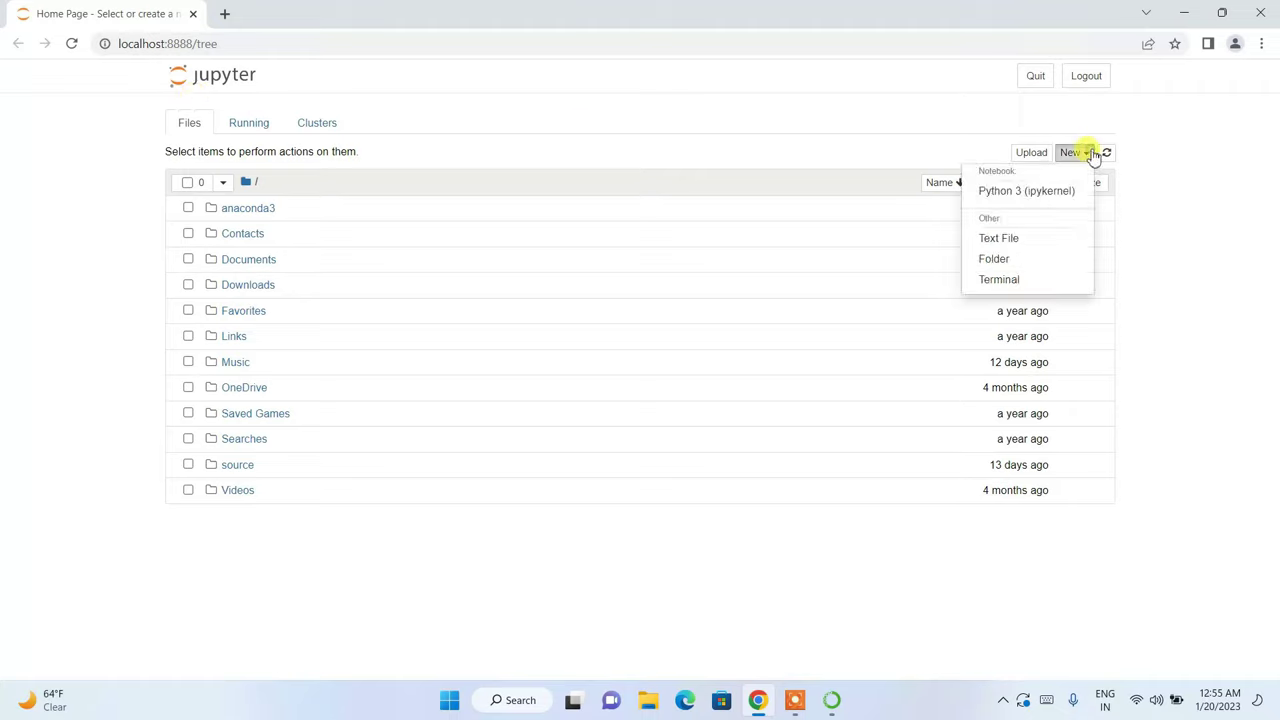
left_click(1020, 196)
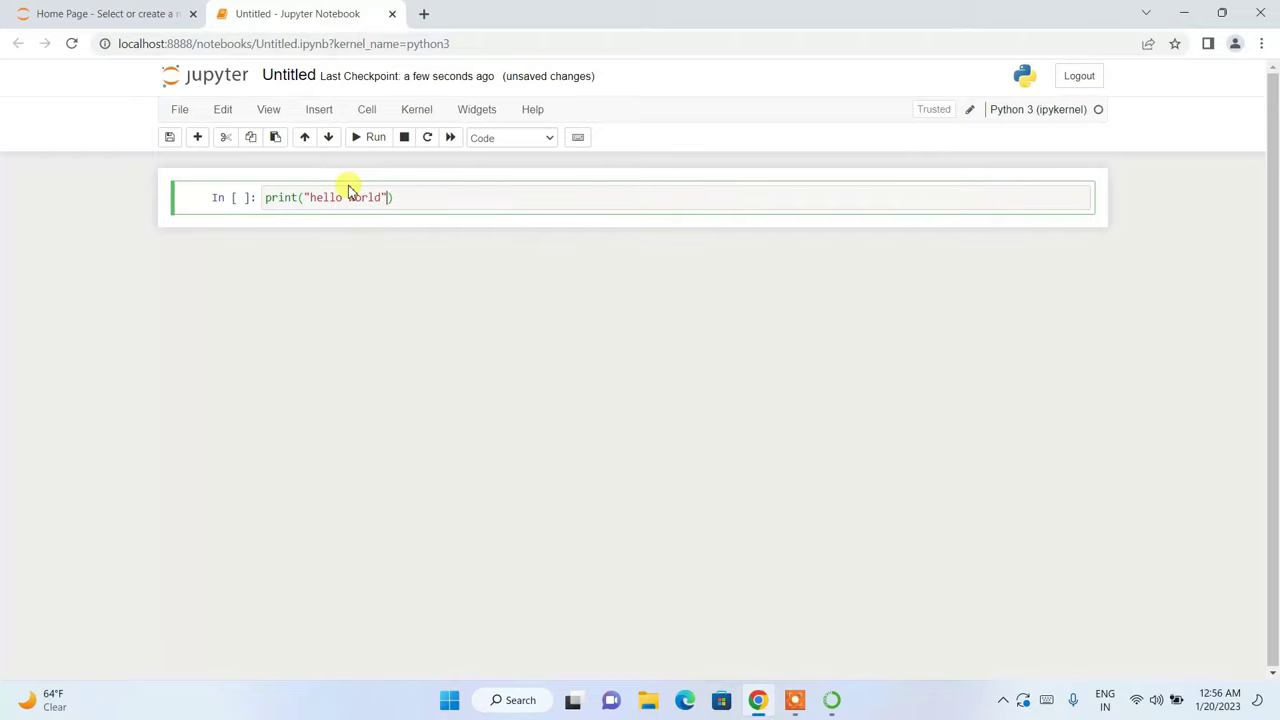
- Run the print("hello world") cell, check its hello world output, and move into the empty cell
left_click(370, 139)
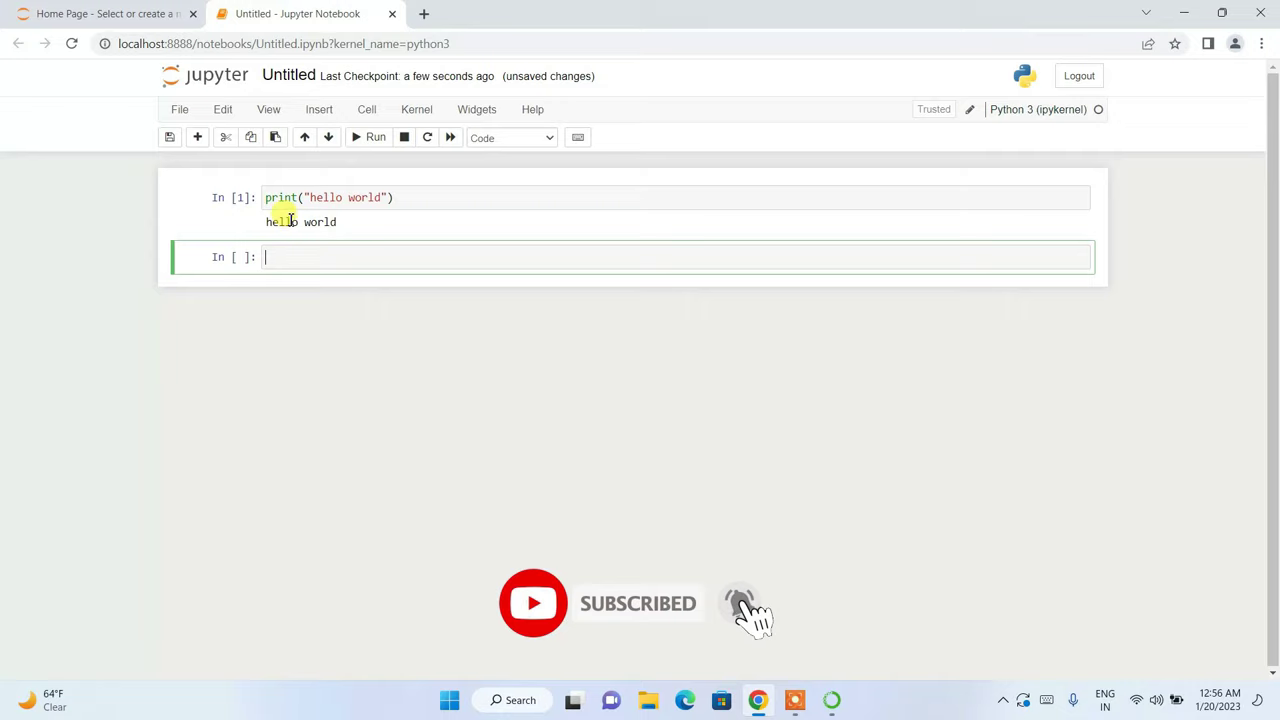
left_click_drag(285, 222, 380, 214)
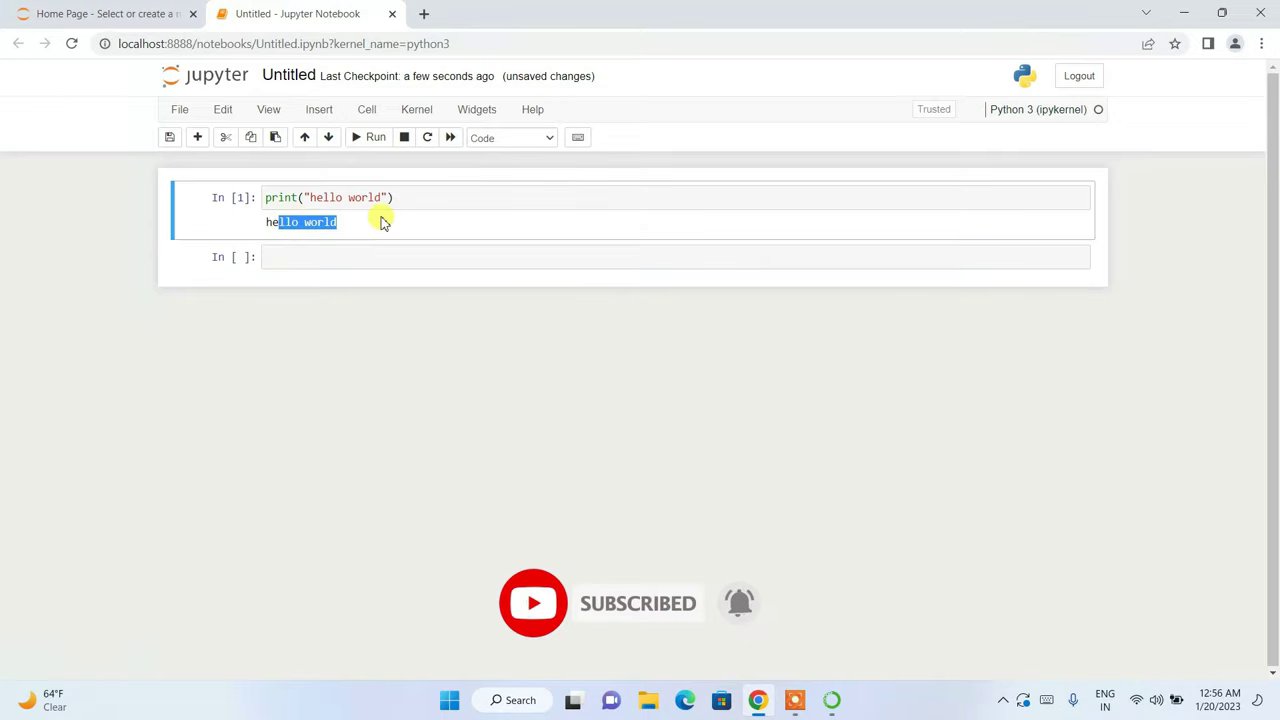
left_click(380, 214)
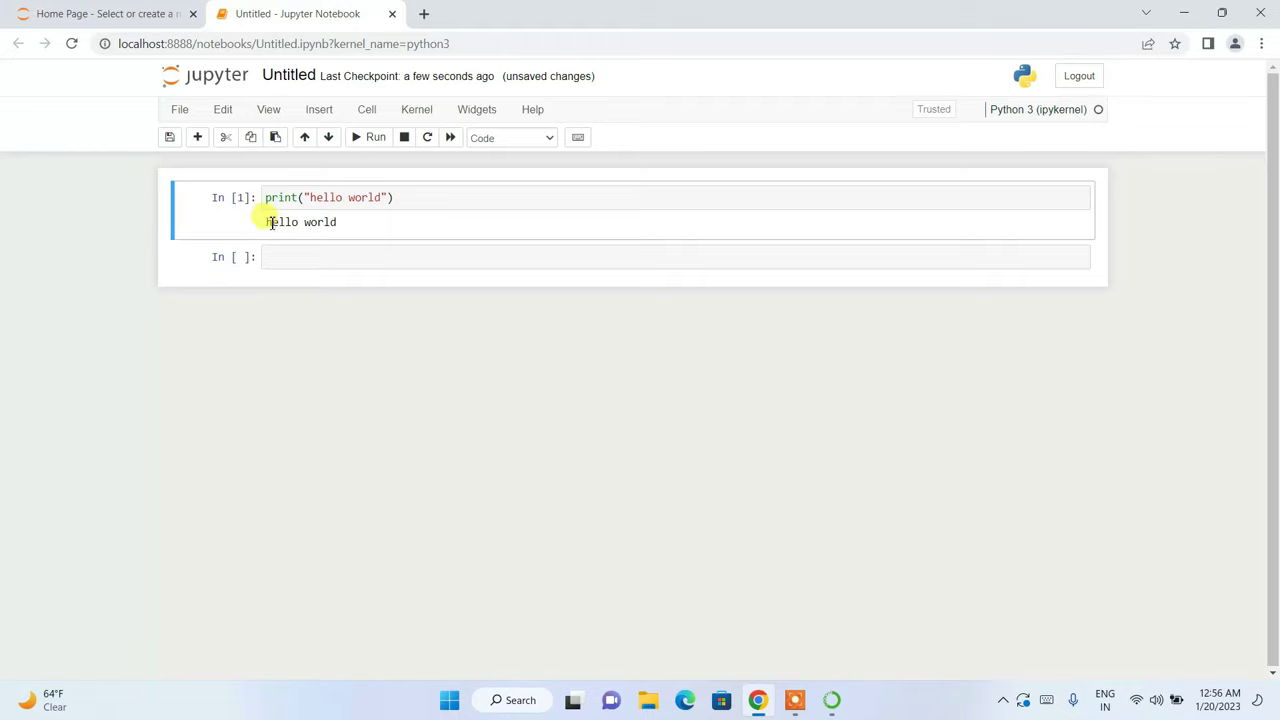
left_click_drag(266, 221, 343, 232)
left_click(358, 232)
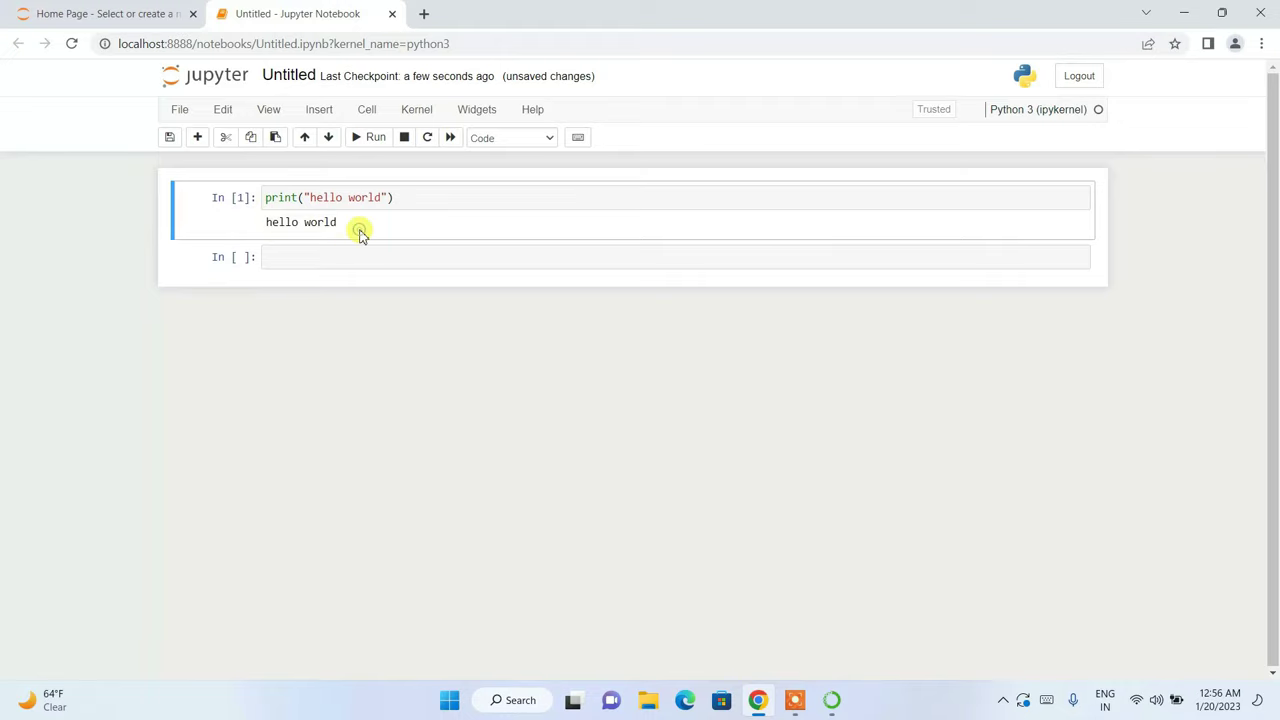
left_click(307, 259)
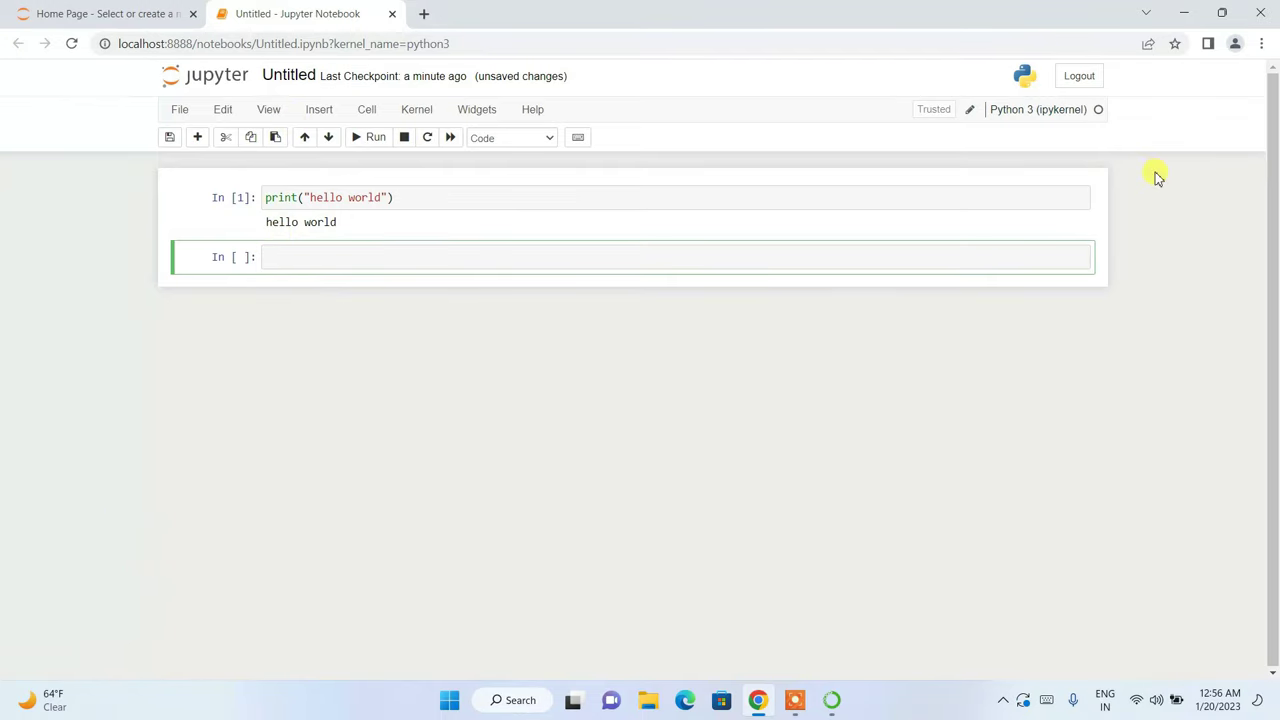
- Postpone the Navigator update with 'No, remind me later' and launch Spyder from the app grid
left_click(1184, 12)
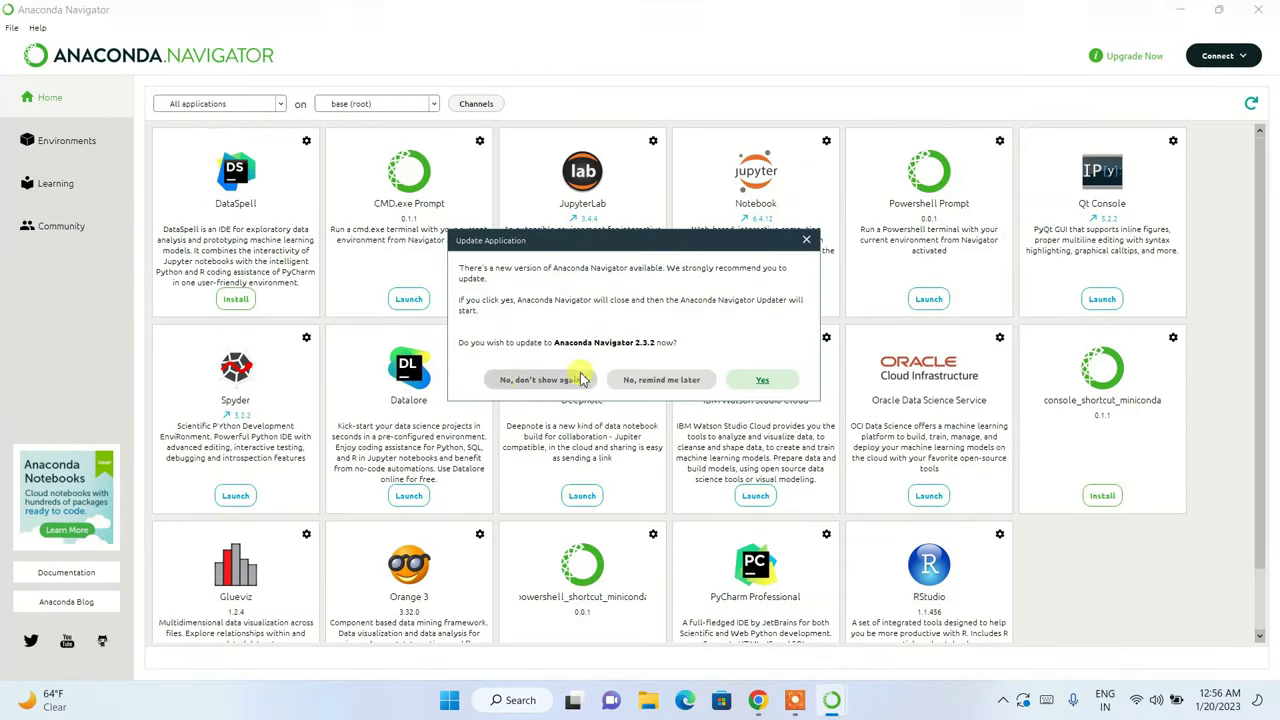
left_click(661, 380)
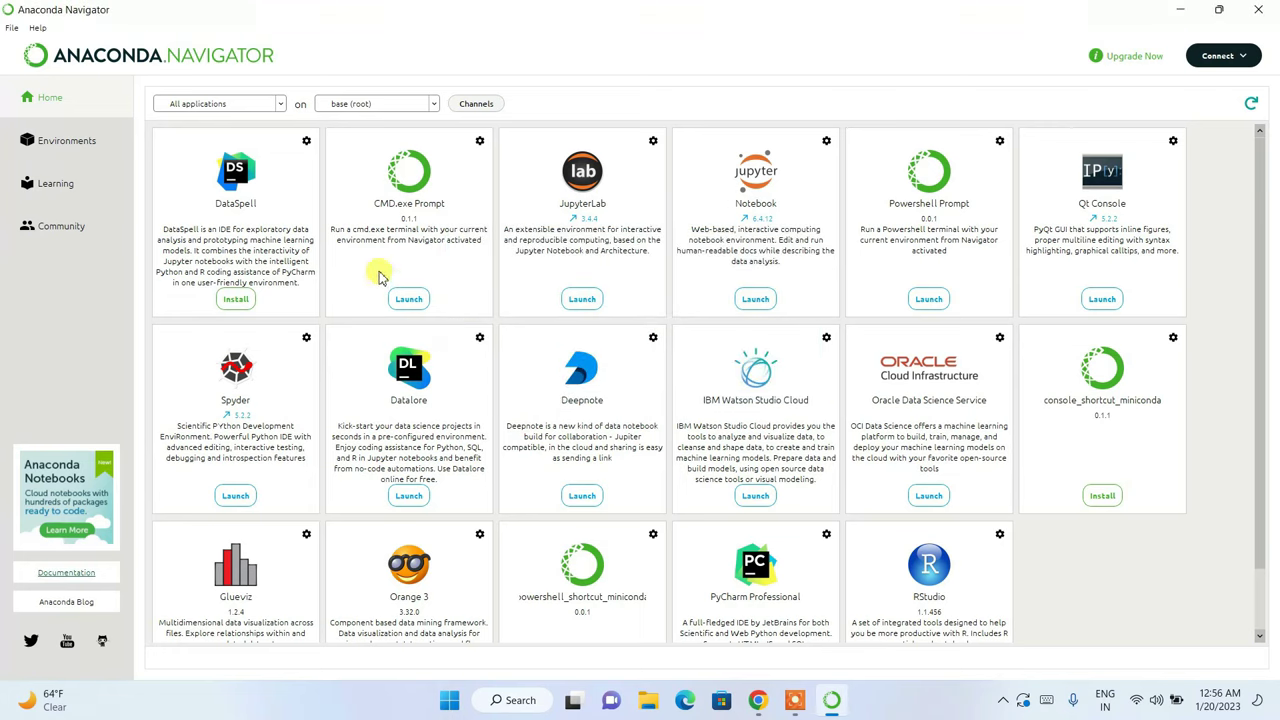
scroll(698, 278, "down", 1)
scroll(817, 295, "up", 1)
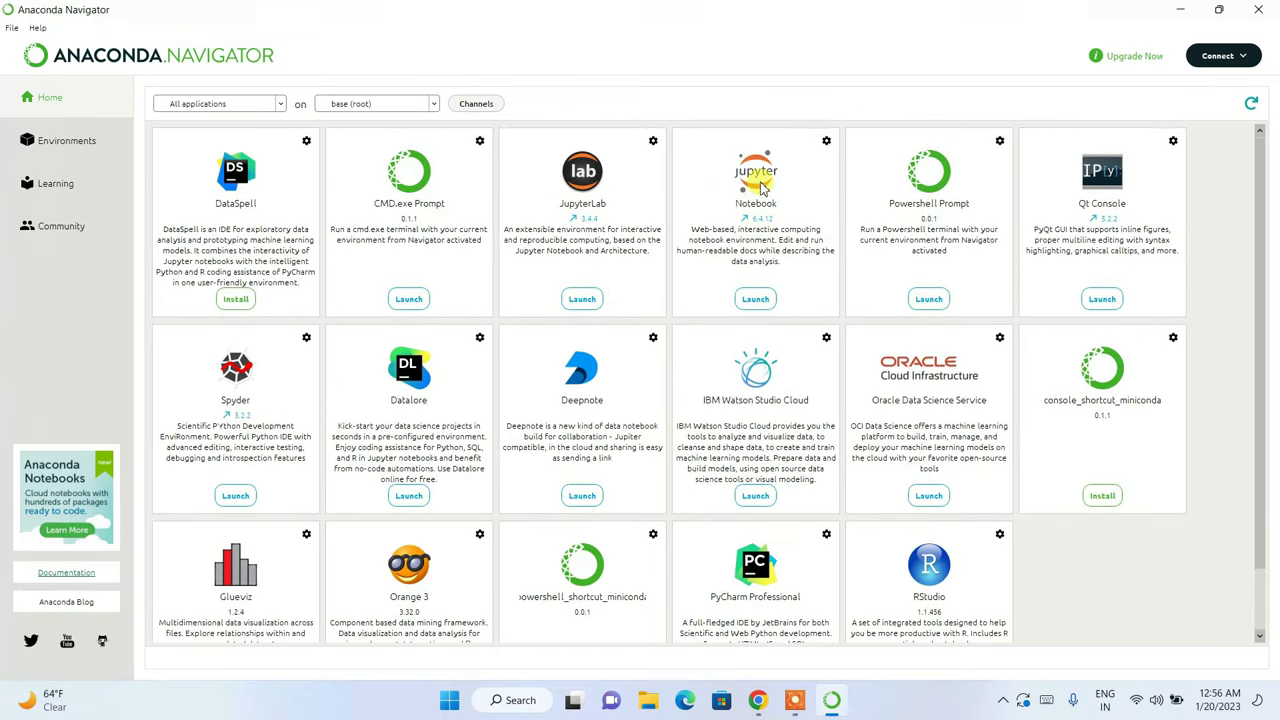
scroll(760, 188, "down", 1)
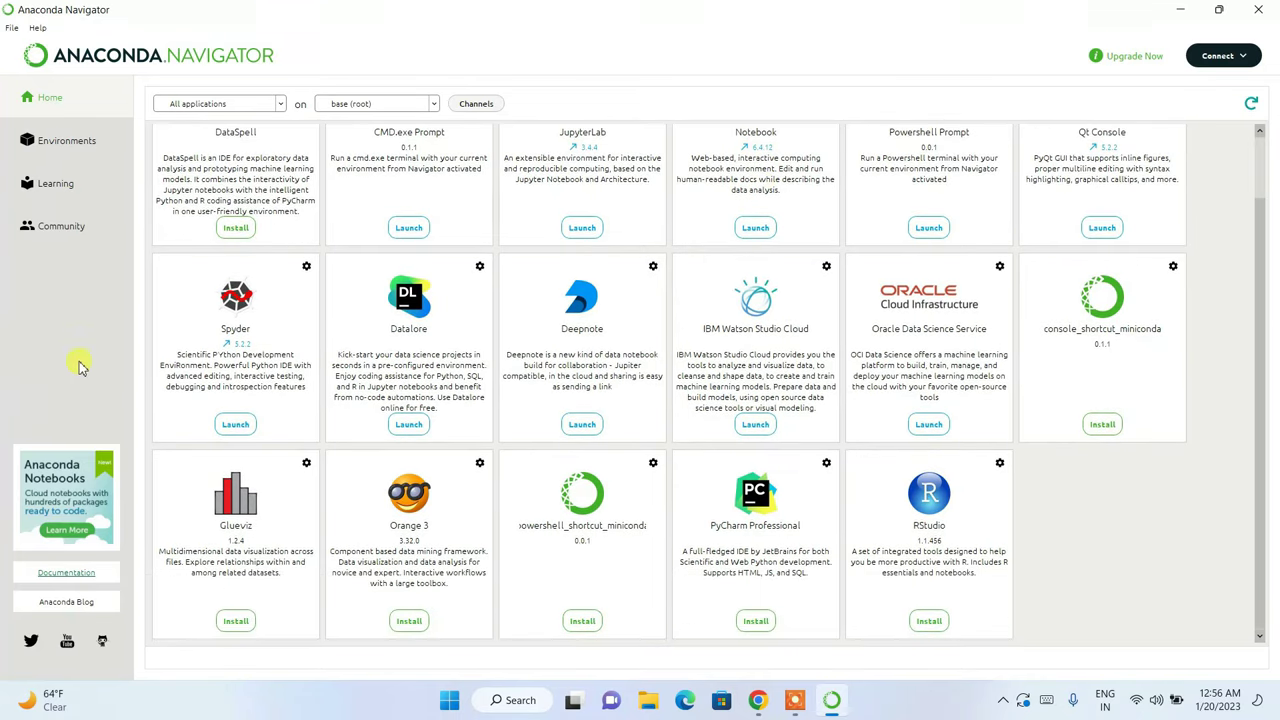
left_click(236, 427)
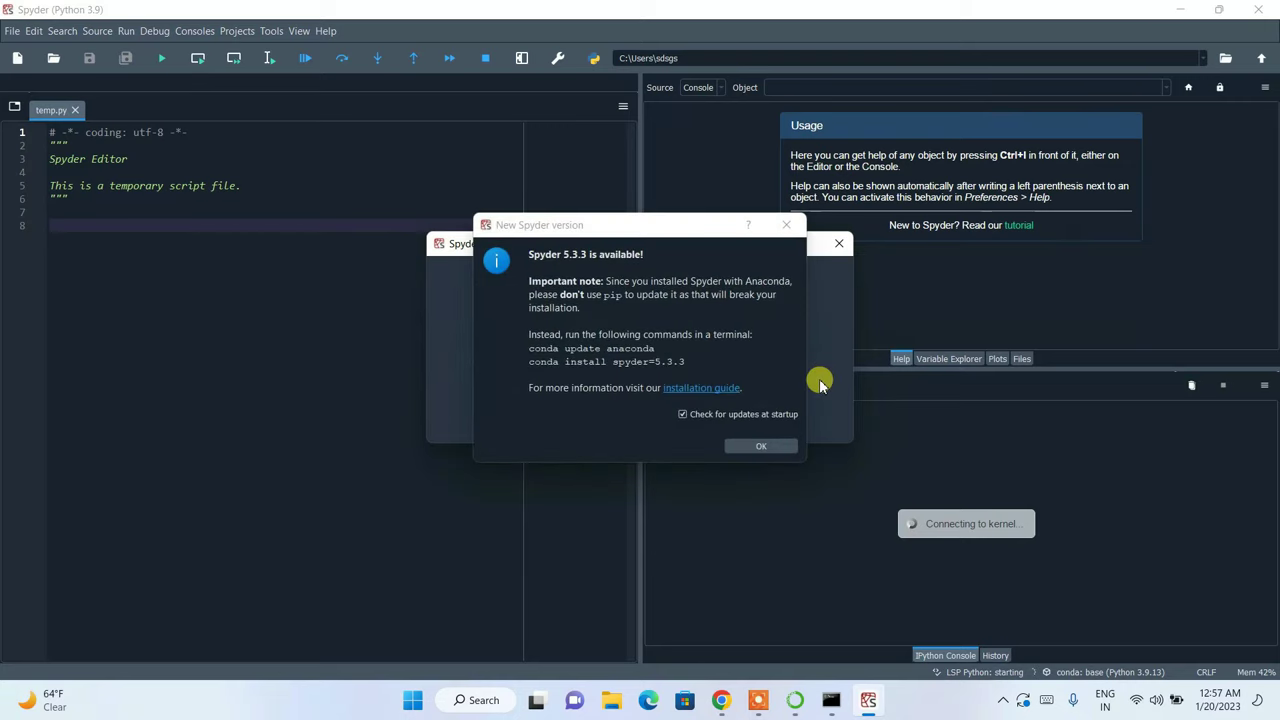
- Dismiss Spyder's update notice and welcome tour, then write print("hello world") on line 8 of temp.py
left_click(752, 448)
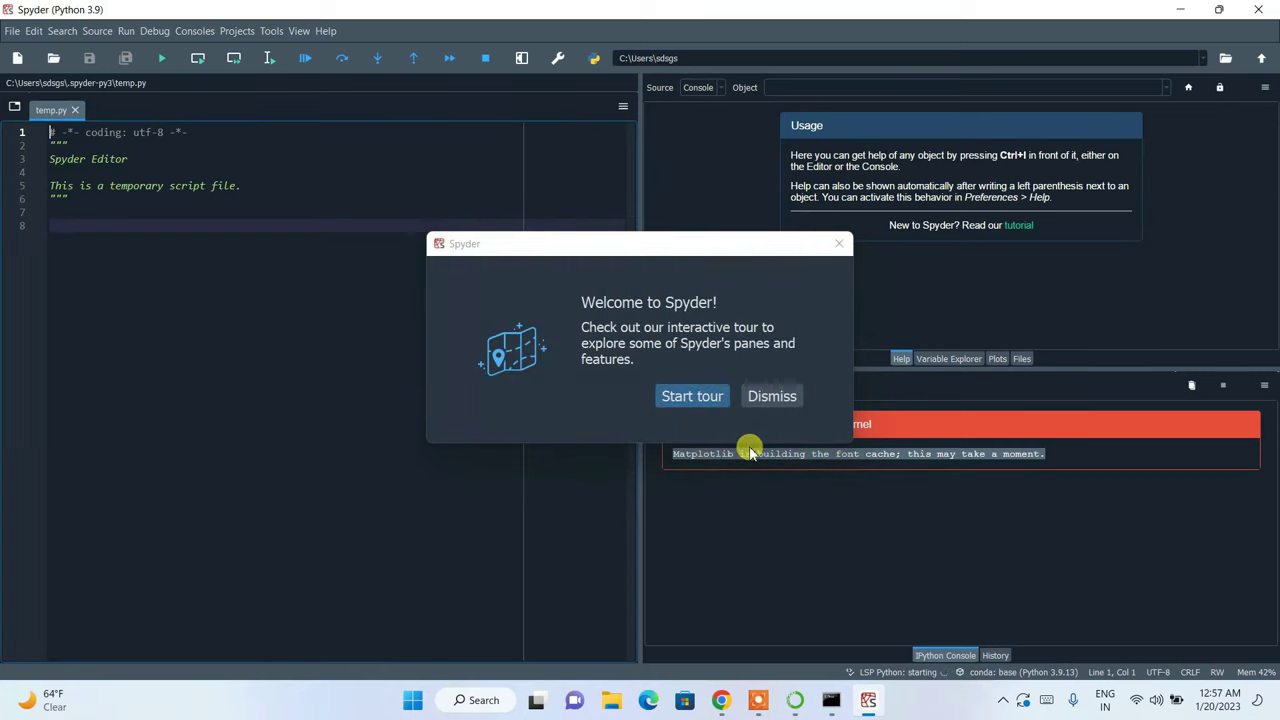
left_click(773, 396)
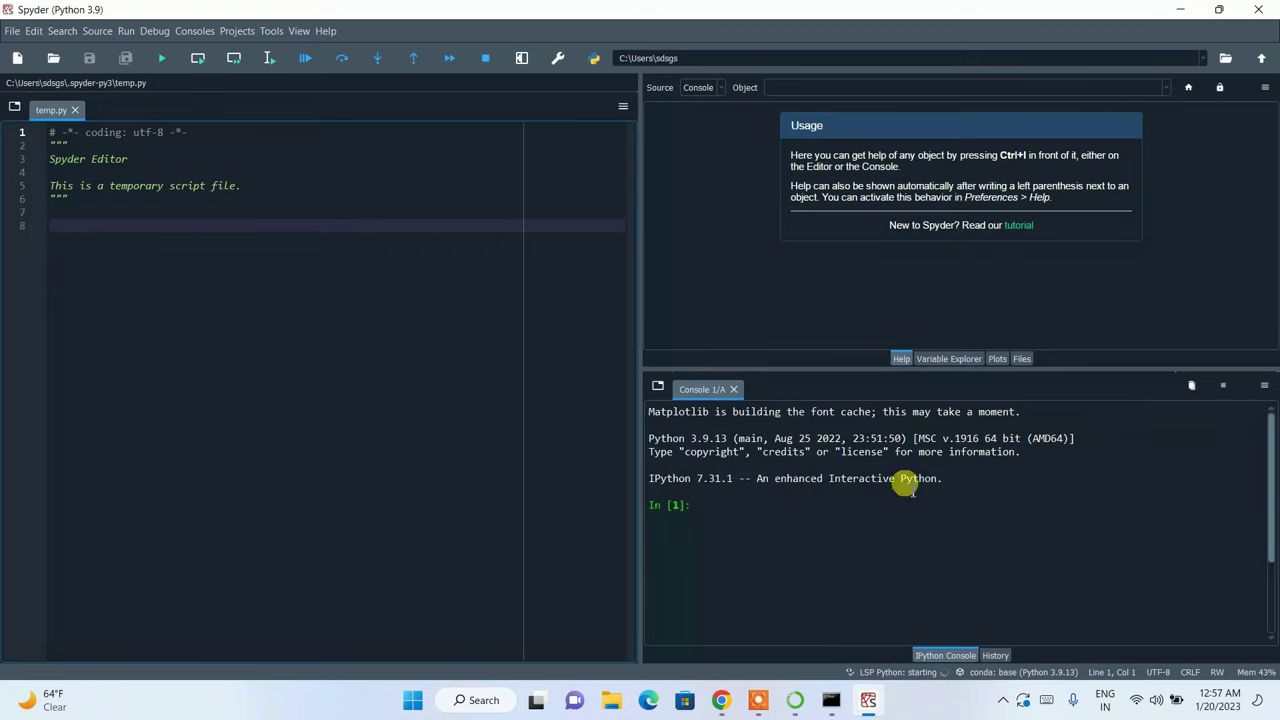
left_click(113, 224)
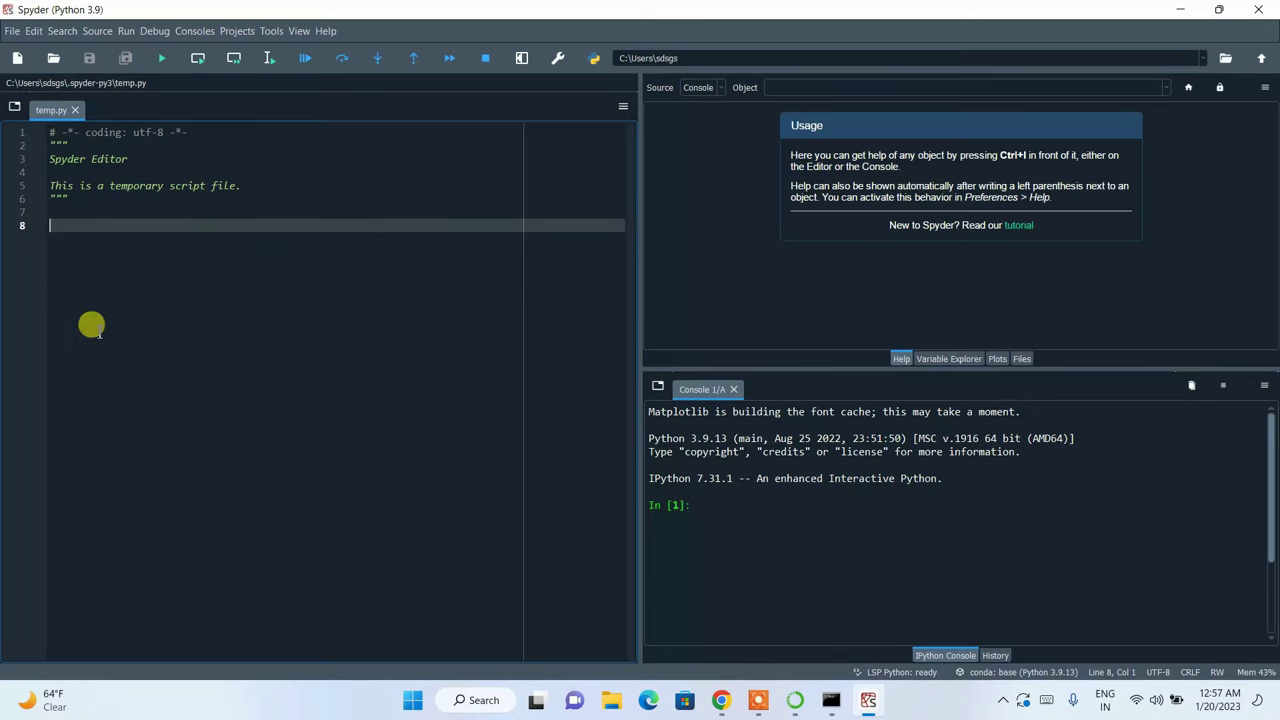
type("print(")
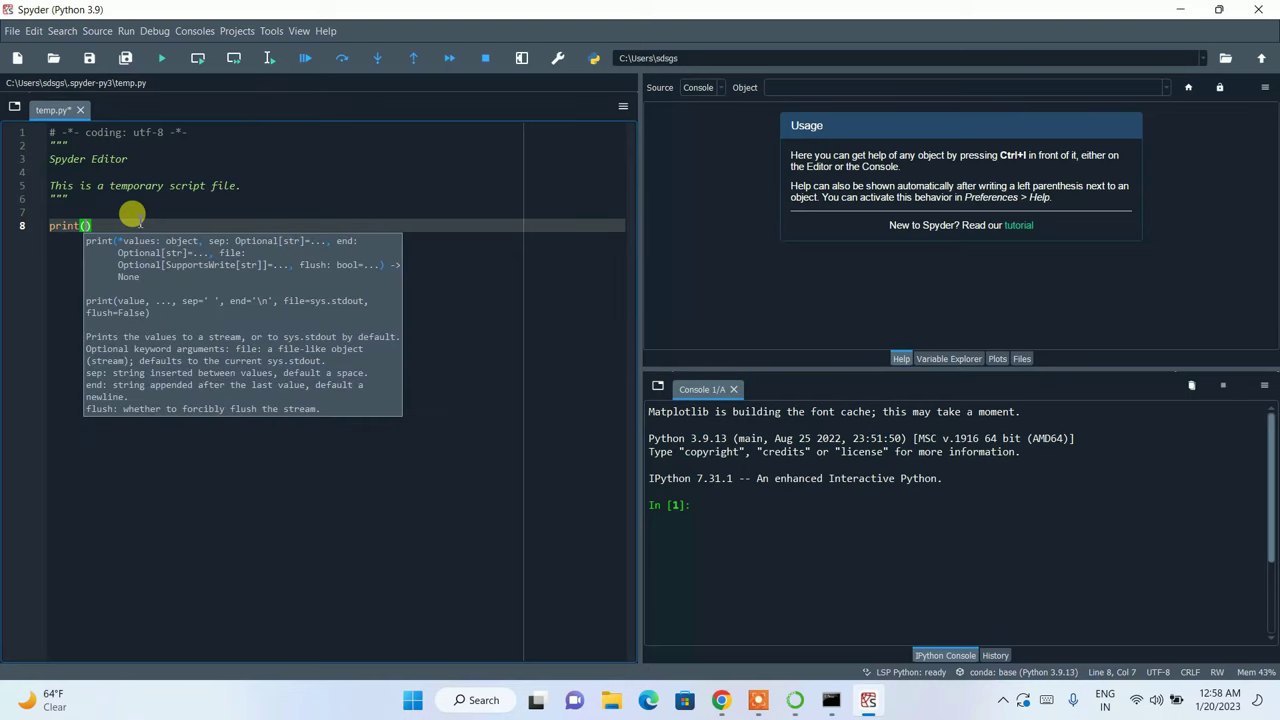
type("\"hello world")
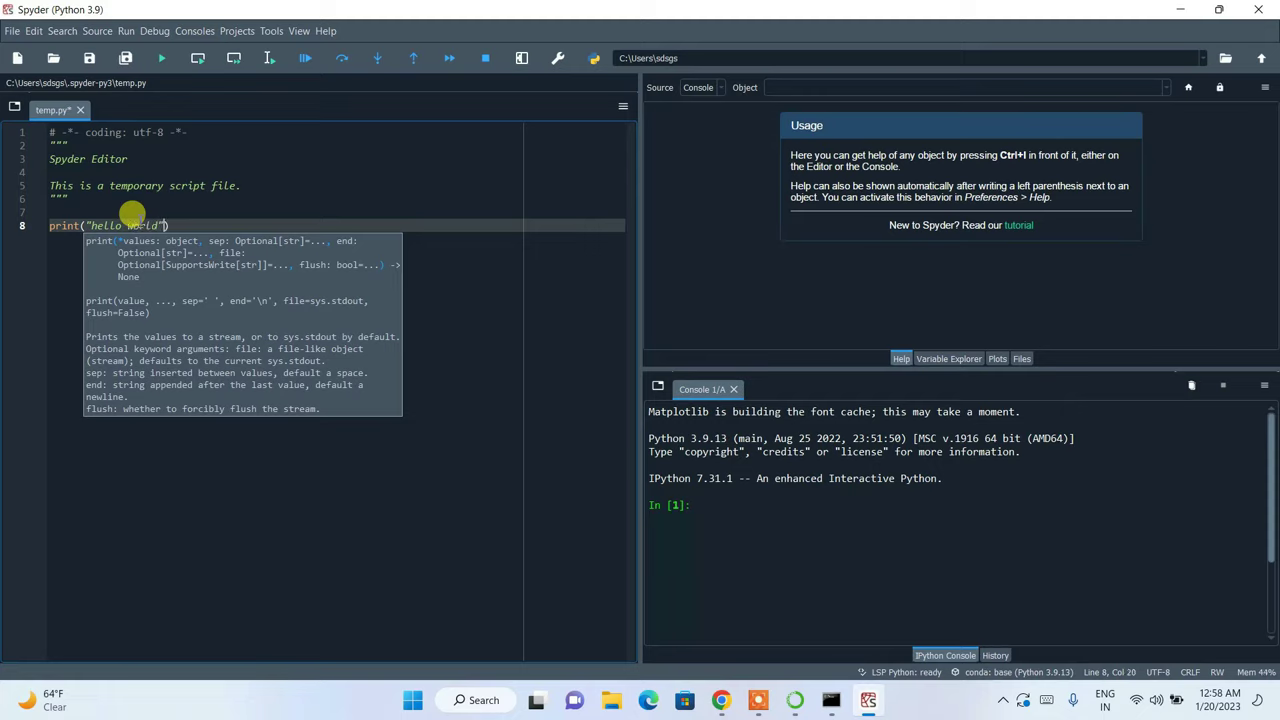
left_click(185, 224)
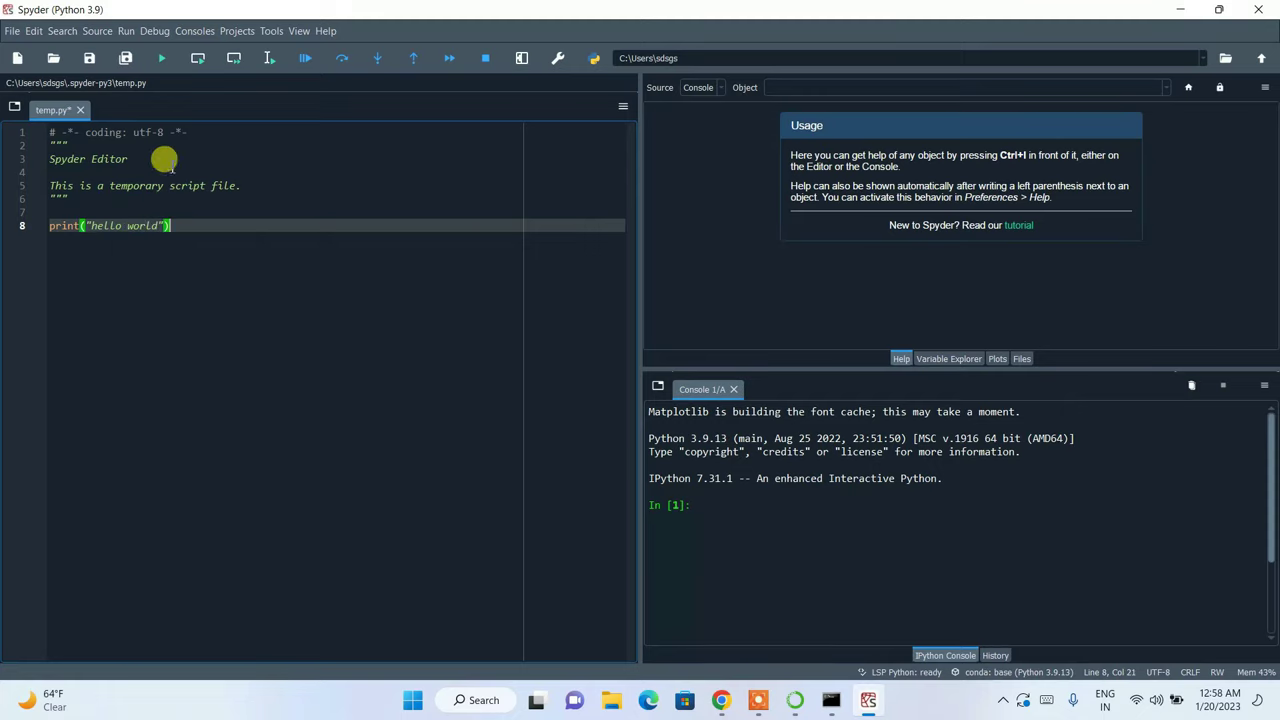
- Run temp.py with the default run settings so the console prints hello world, then start line 9
left_click(161, 60)
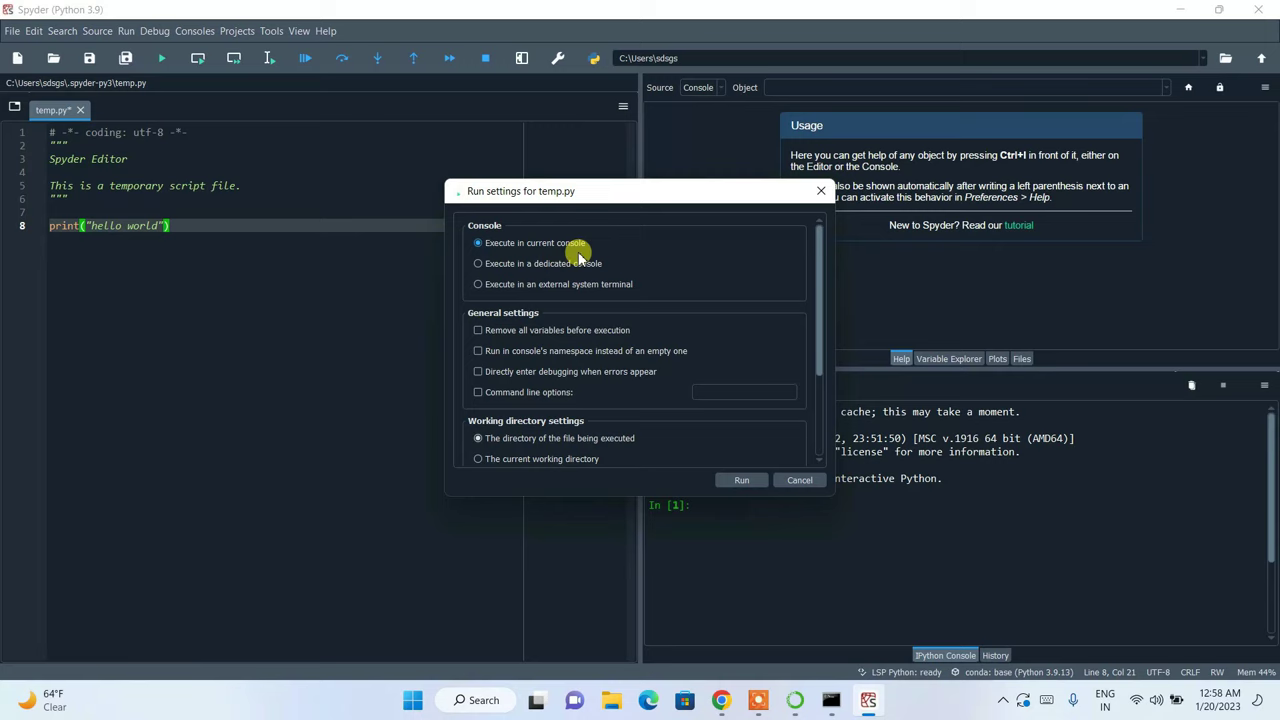
left_click(738, 481)
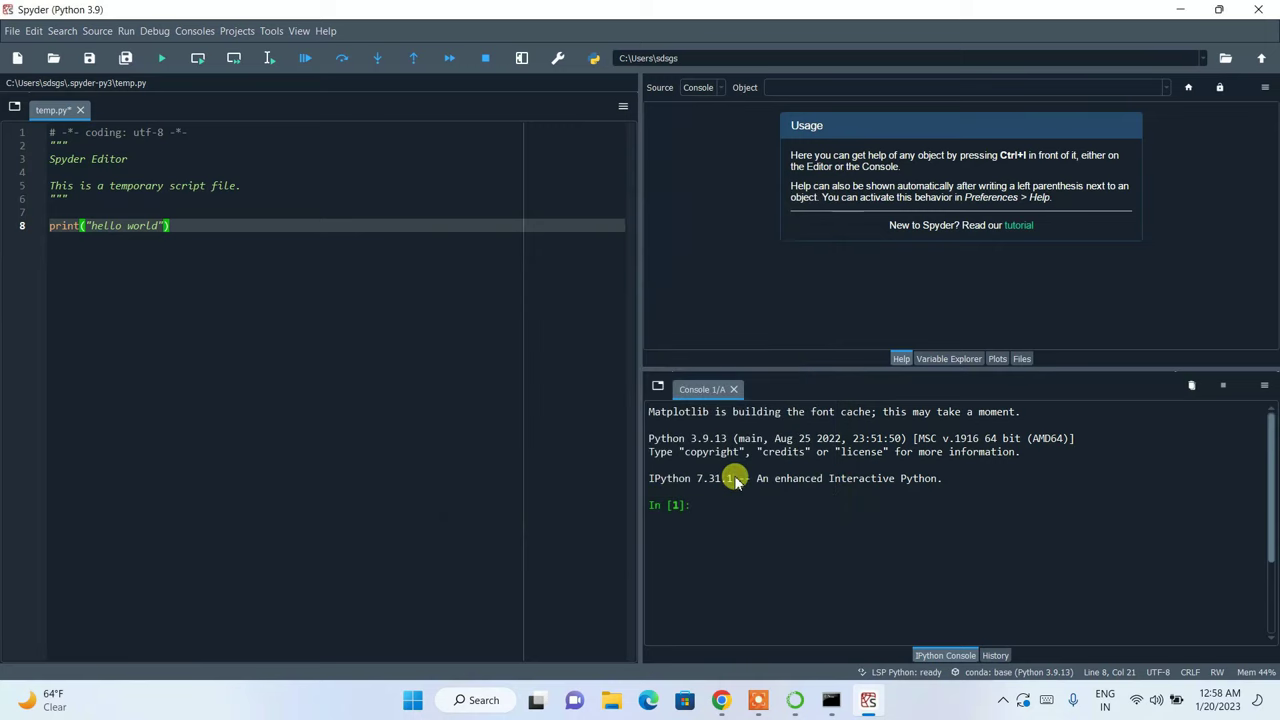
left_click_drag(718, 518, 646, 511)
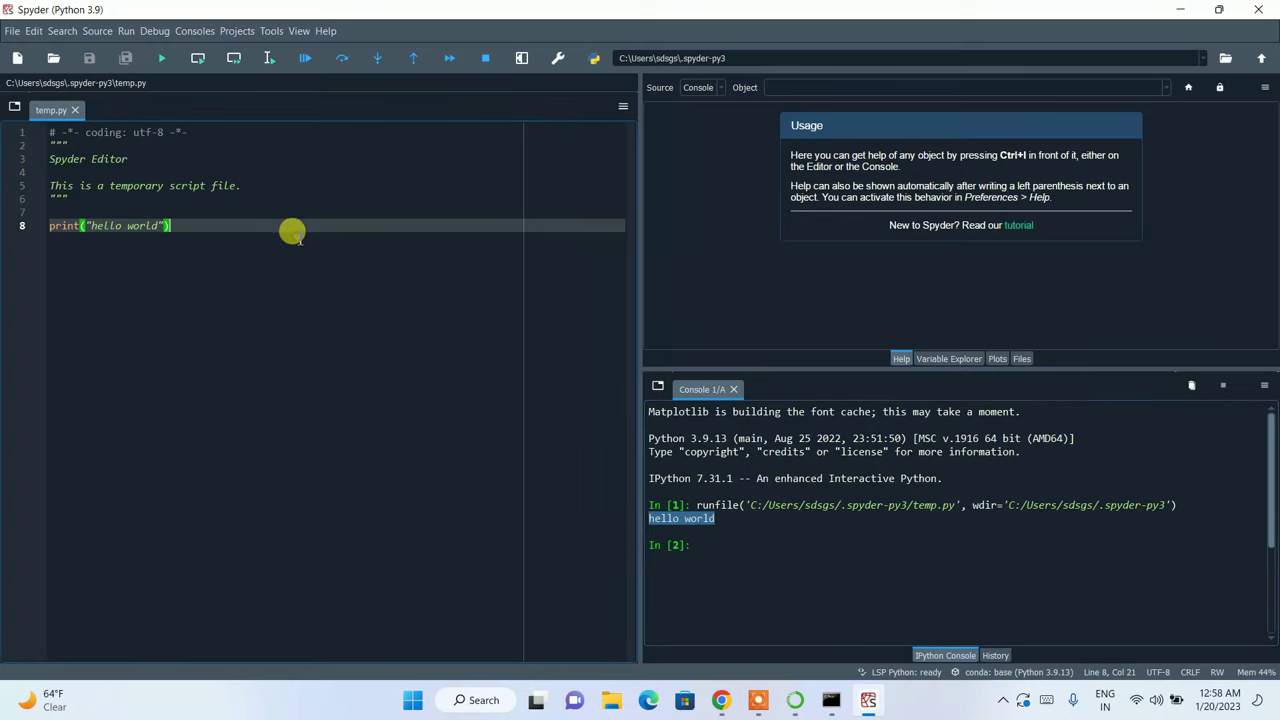
key("Return")
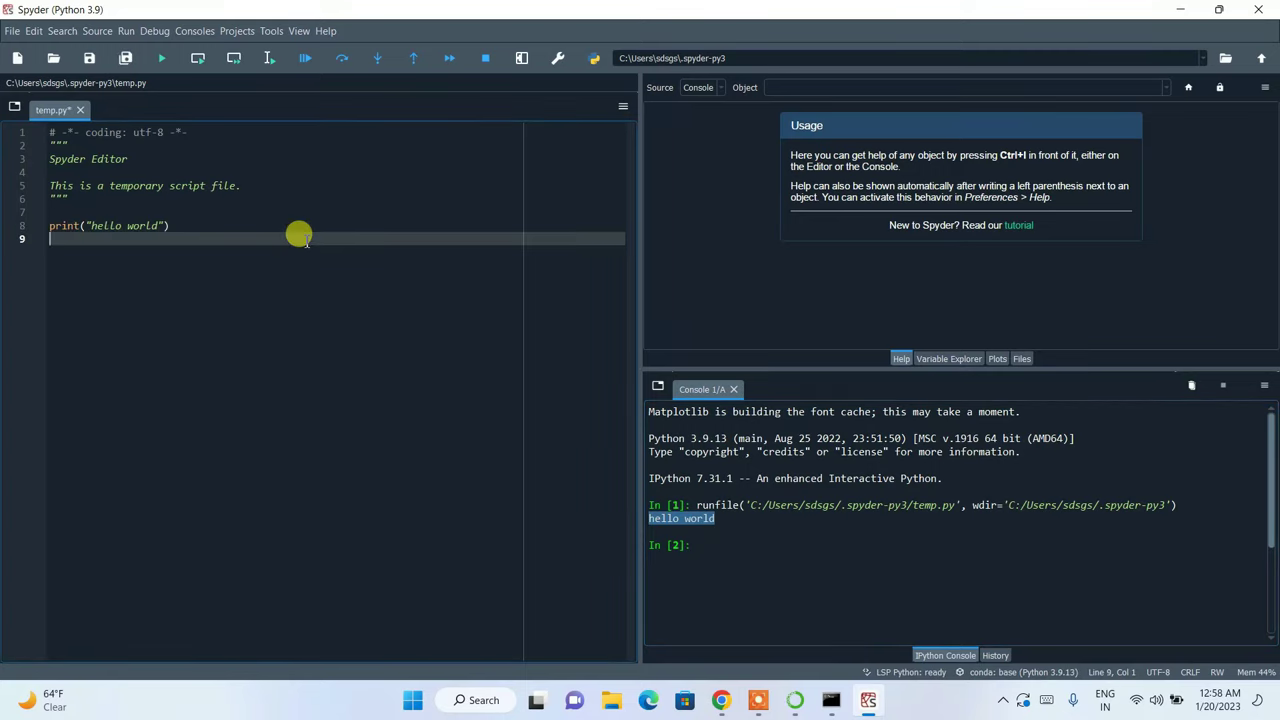
- Add a=5, b=2 and print(a*b) to the script, then save and rerun it so the console shows 10
type("a=5")
key("Return")
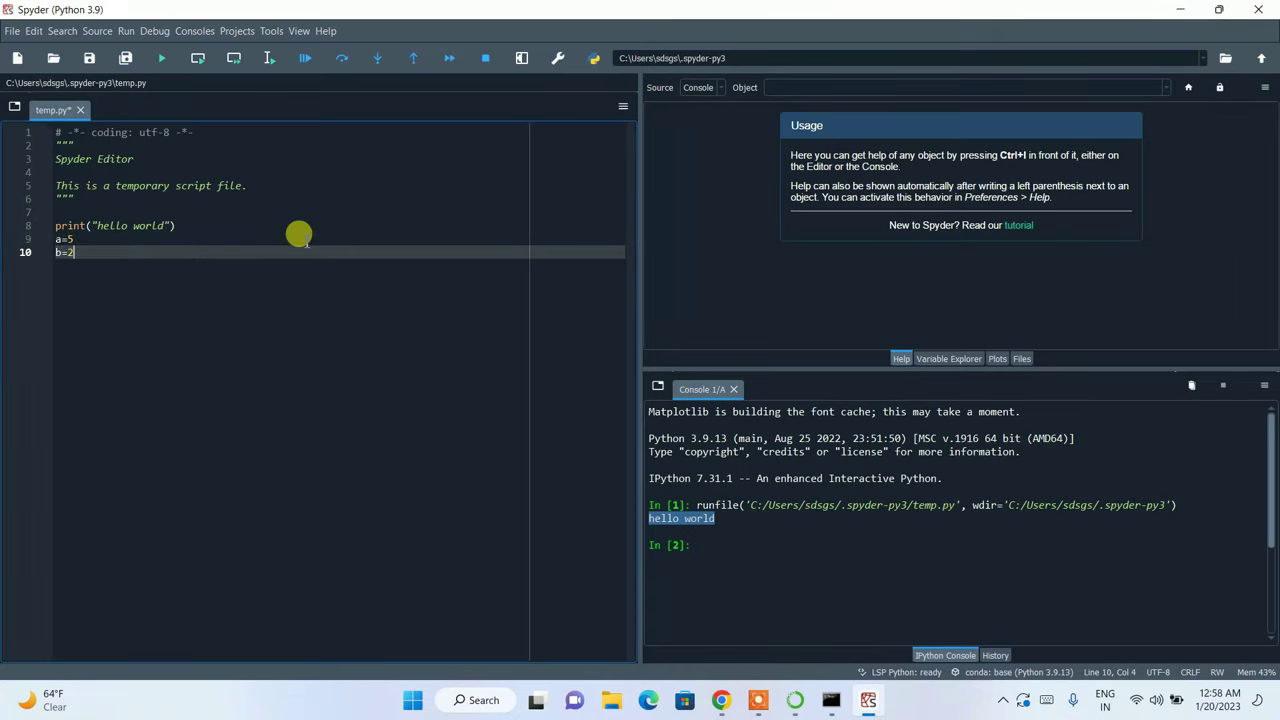
key("Return")
type("print")
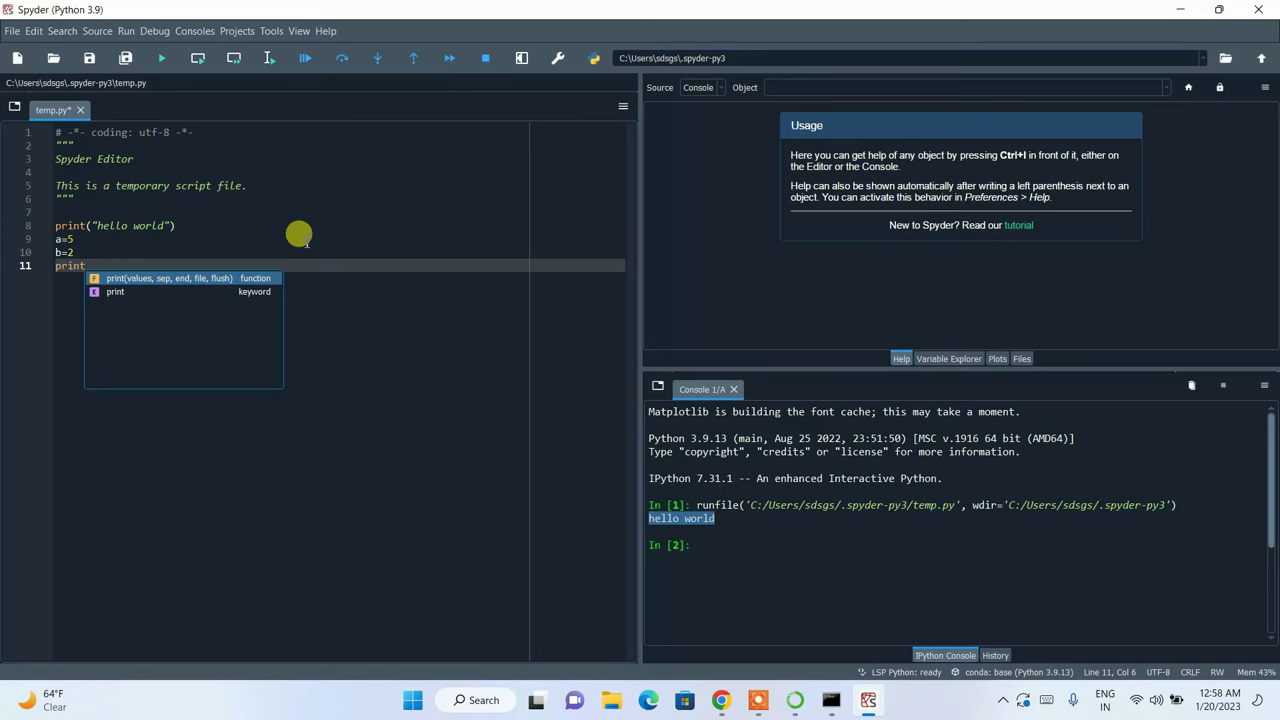
type("(")
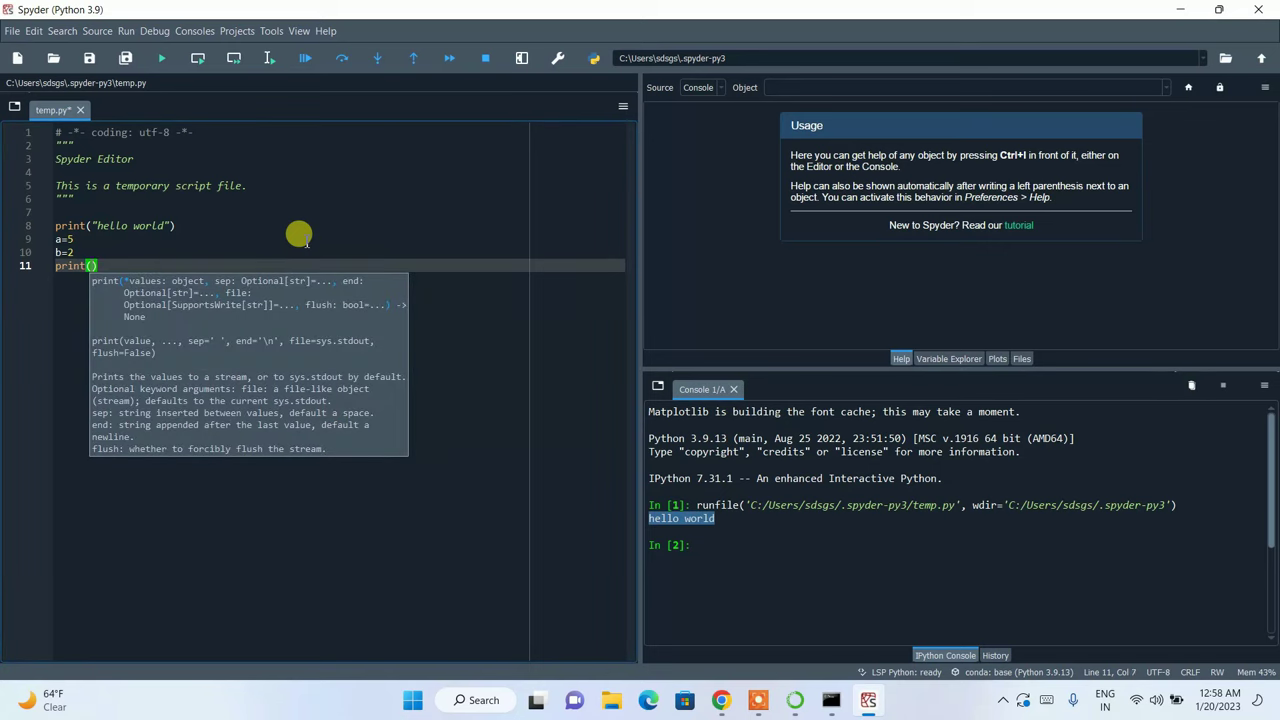
type("a*b")
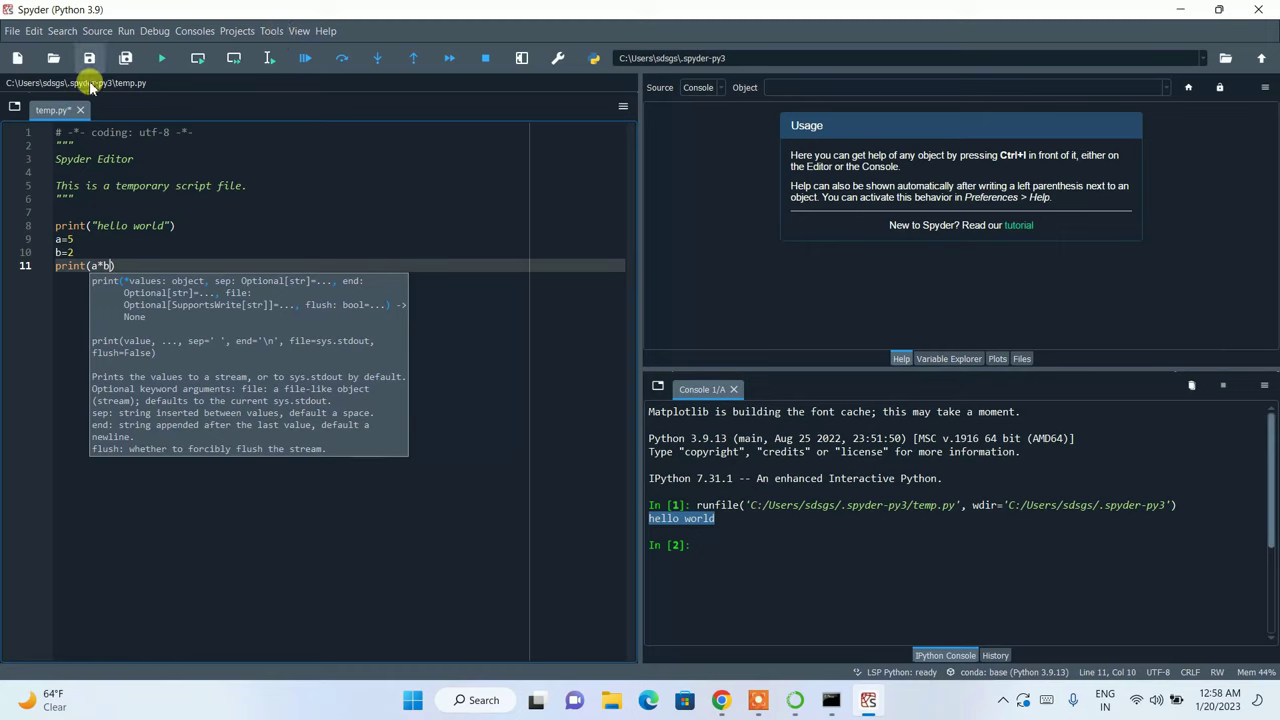
left_click(161, 58)
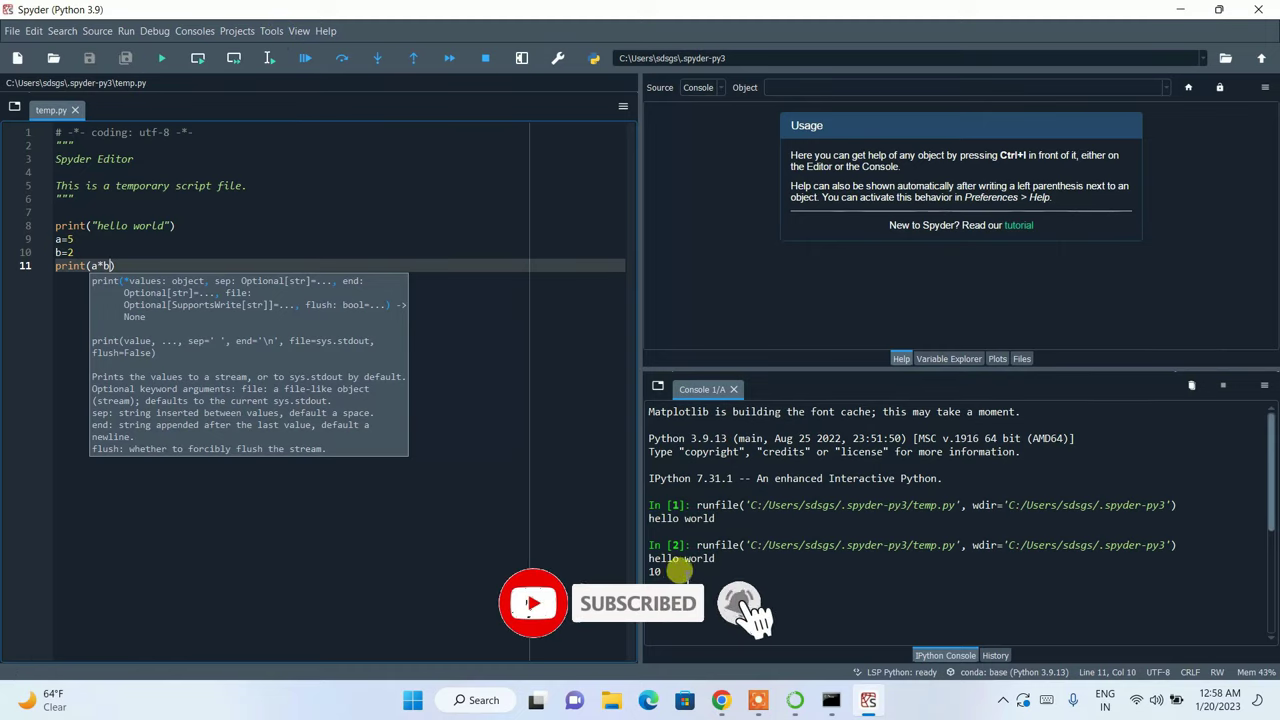
double_click(655, 571)
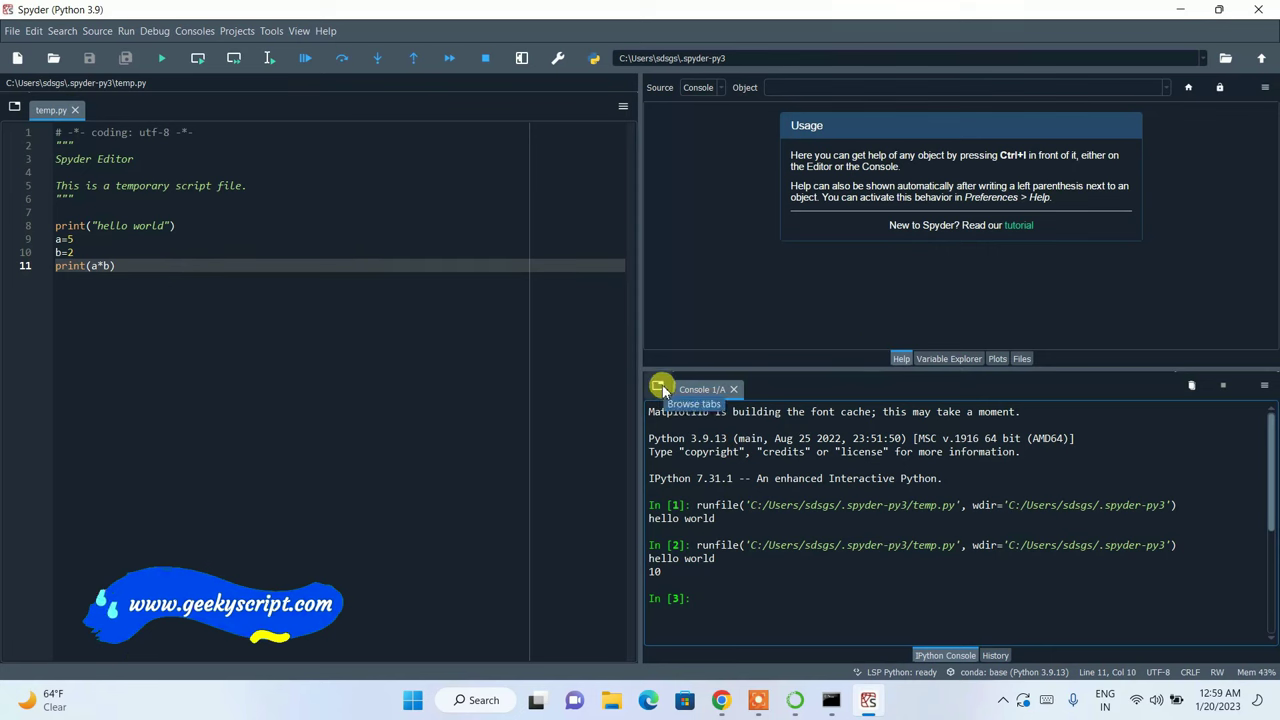
- Switch back to Anaconda Navigator and scroll its Home list of apps like Spyder, JupyterLab and Notebook
left_click(797, 703)
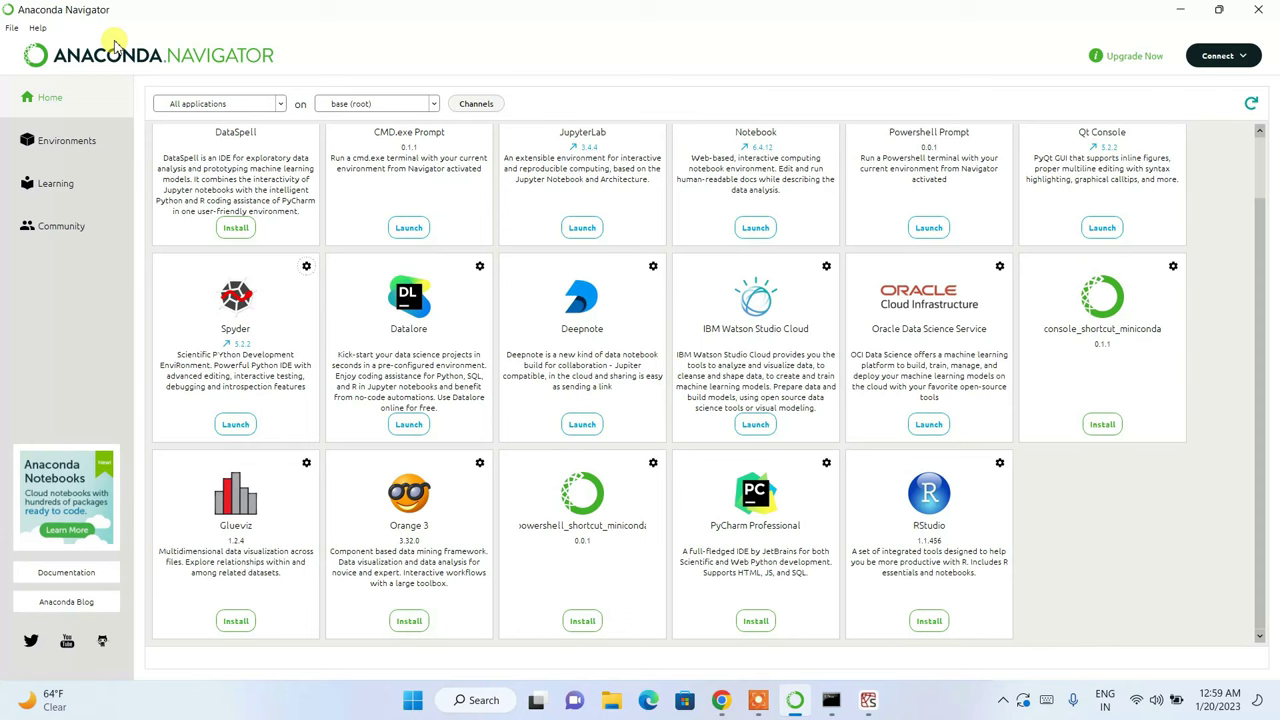
scroll(635, 400, "up", 1)
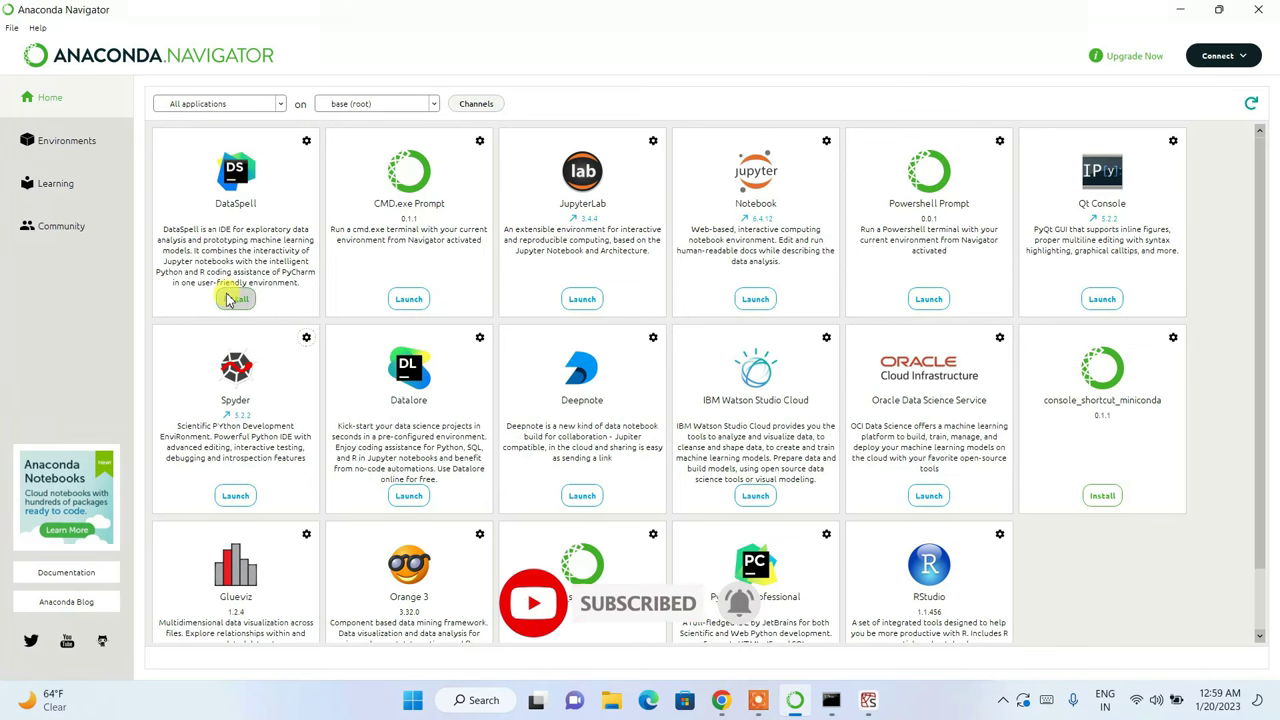
scroll(512, 394, "down", 1)
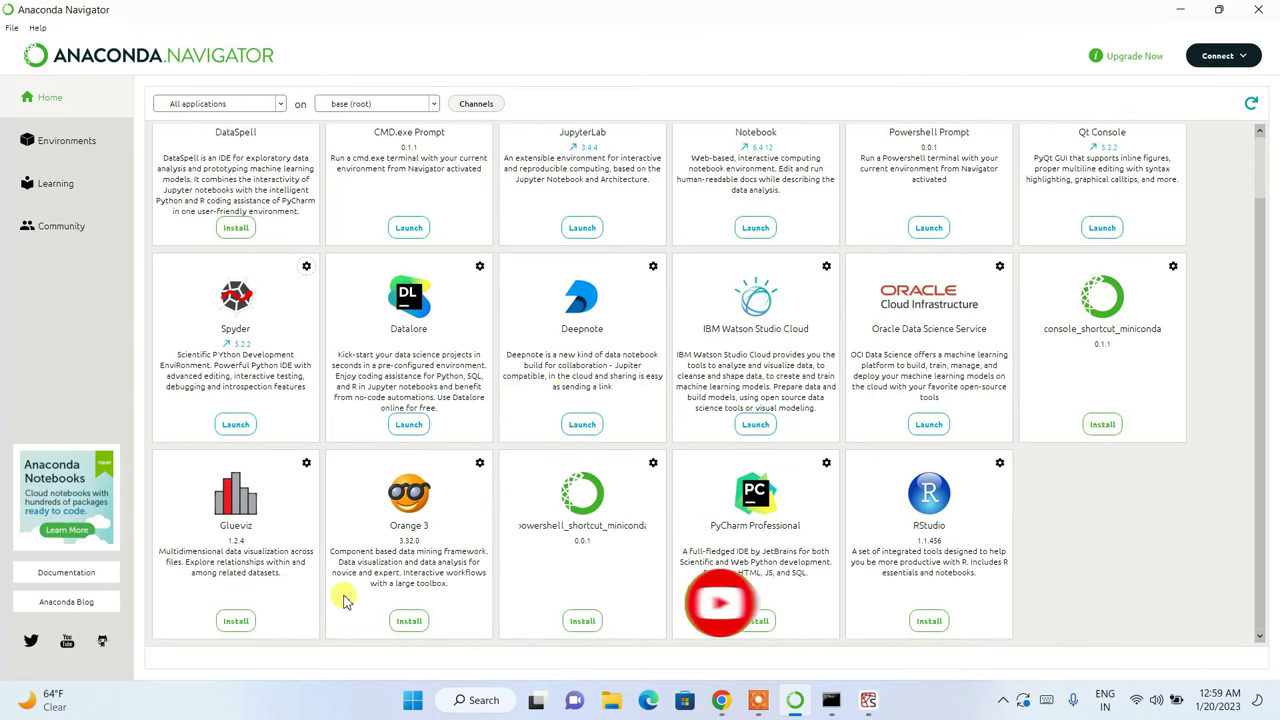